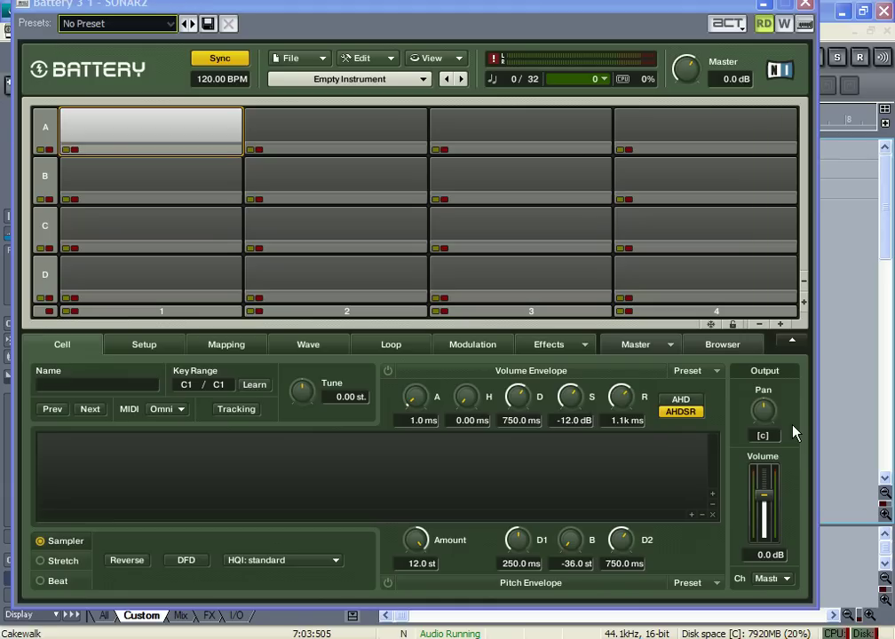
Step: Close the Battery 3 window, insert a new audio track and expand it with all its controls shown
left_click(804, 5)
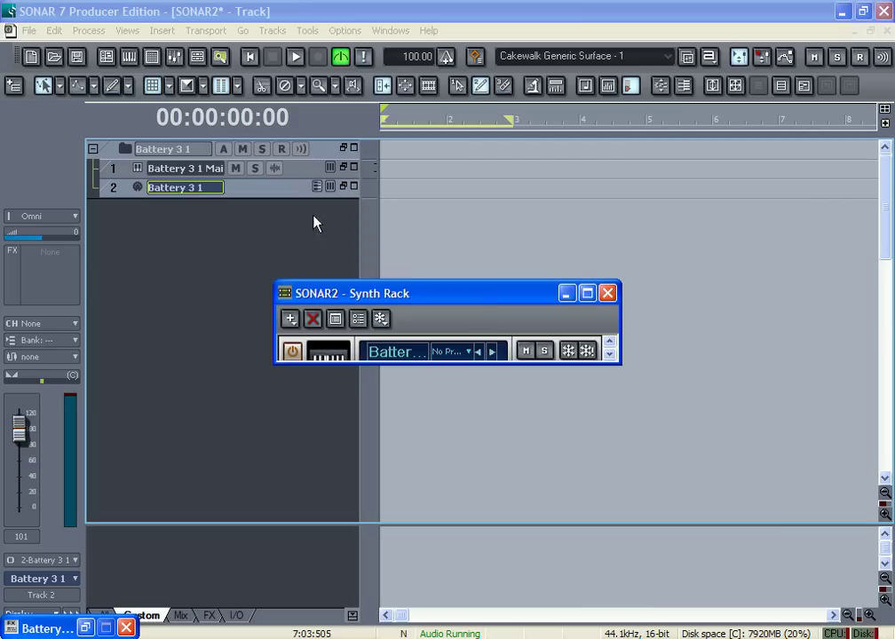
right_click(304, 224)
left_click(338, 230)
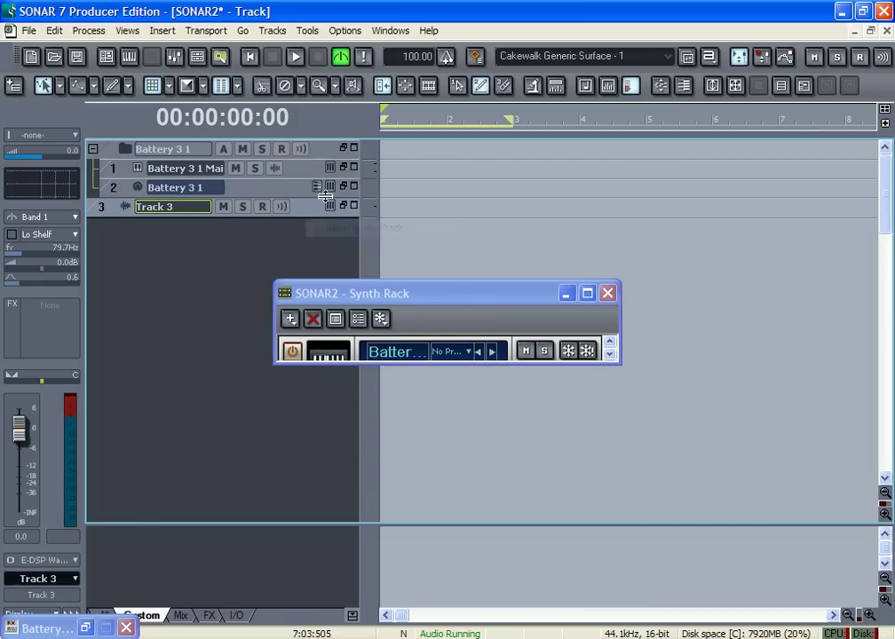
left_click(343, 206)
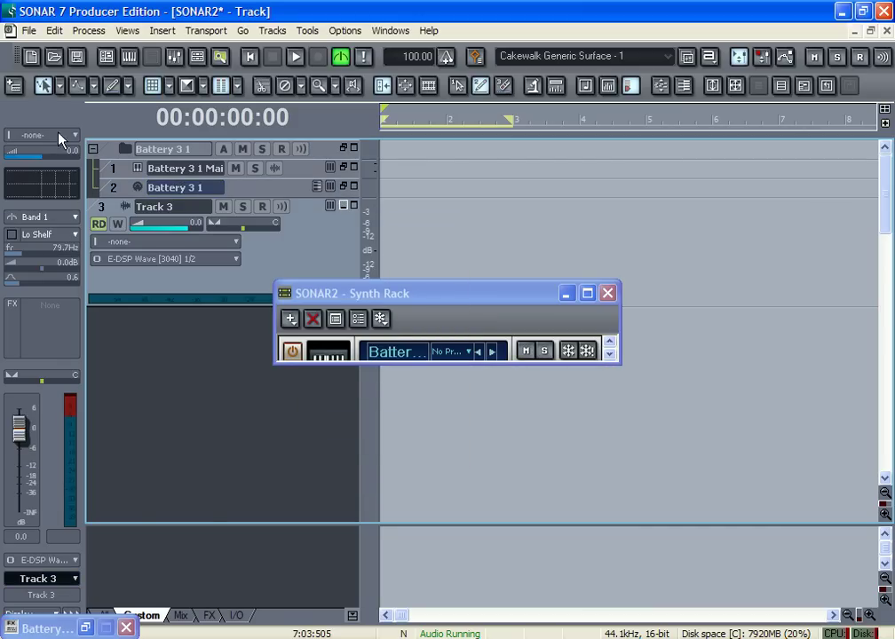
left_click(104, 616)
Step: Start an audio import and browse to the project's Audio folder on the WD Combo (F:) drive
left_click(28, 30)
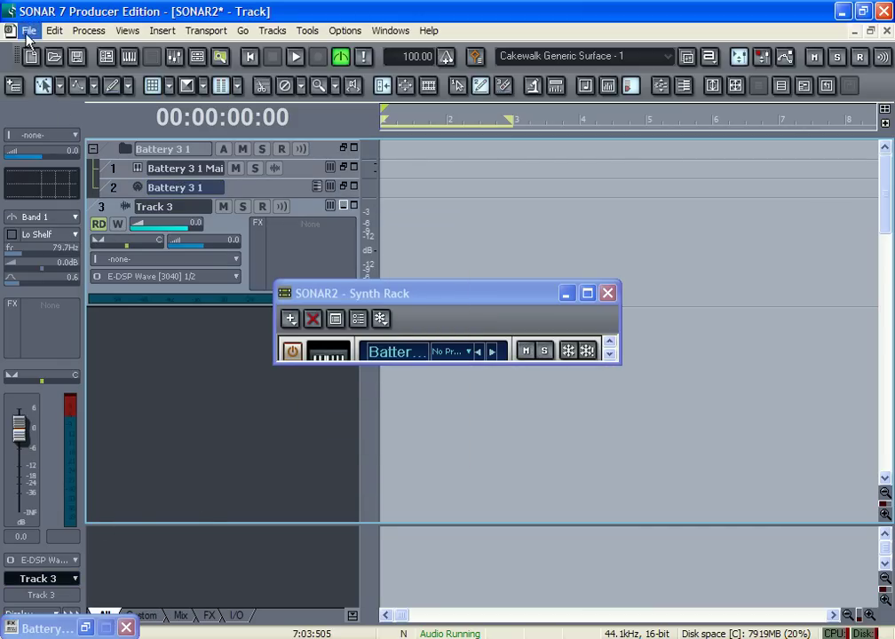
mouse_move(175, 223)
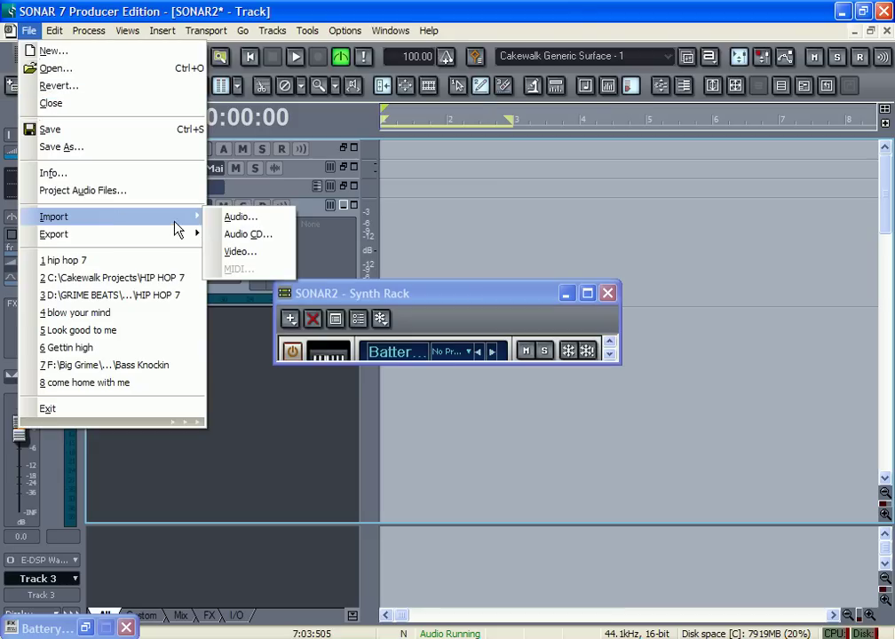
left_click(241, 220)
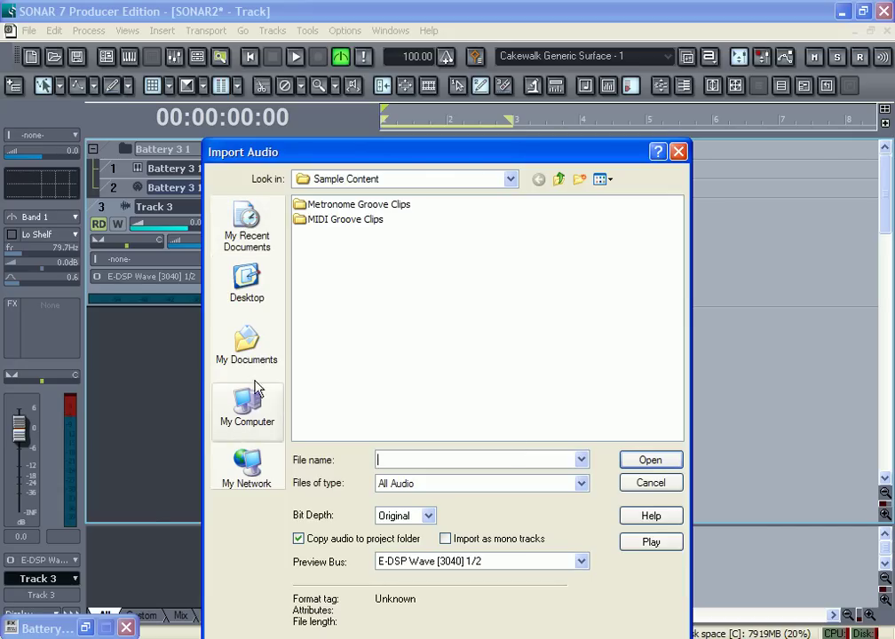
left_click(259, 407)
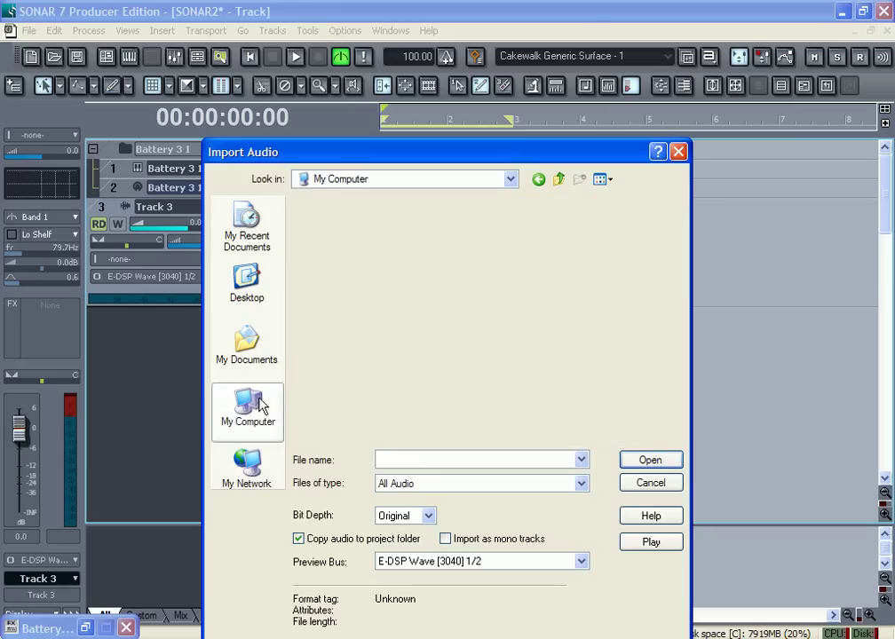
left_click(340, 249)
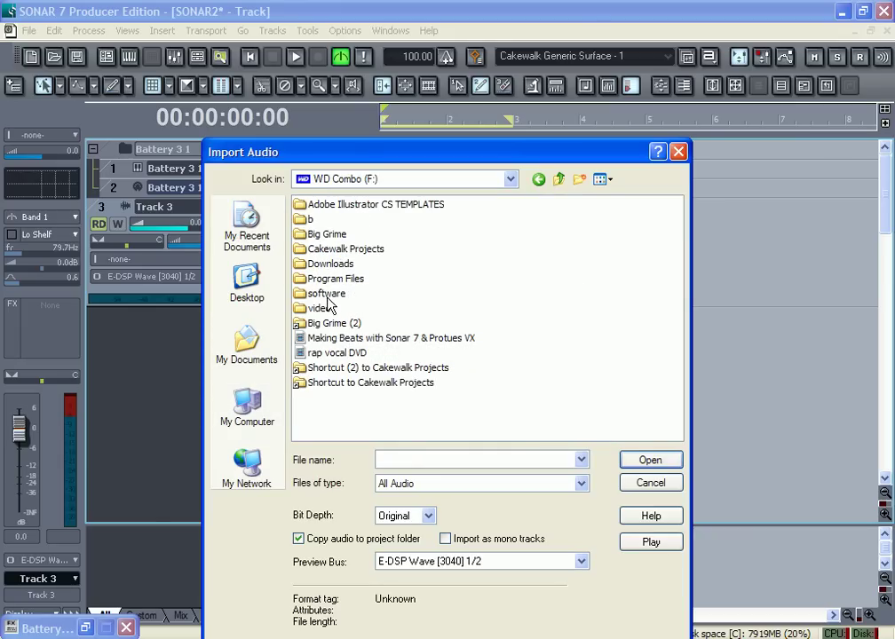
double_click(322, 251)
double_click(331, 311)
double_click(312, 206)
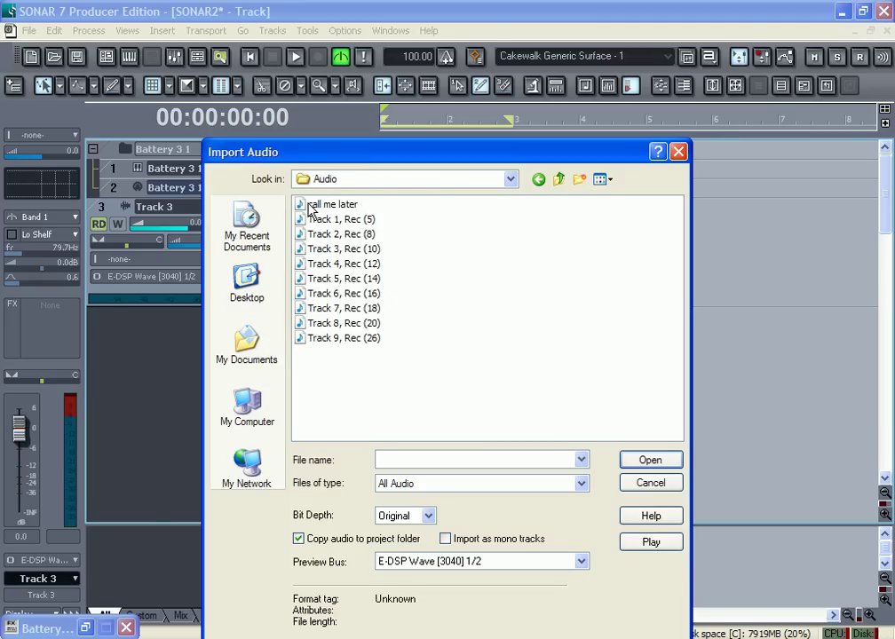
Step: Preview Track 4, Rec (12), turn off copying audio to the project folder, import Track 6, Rec (16) and minimize the Synth Rack
left_click(337, 264)
left_click(638, 544)
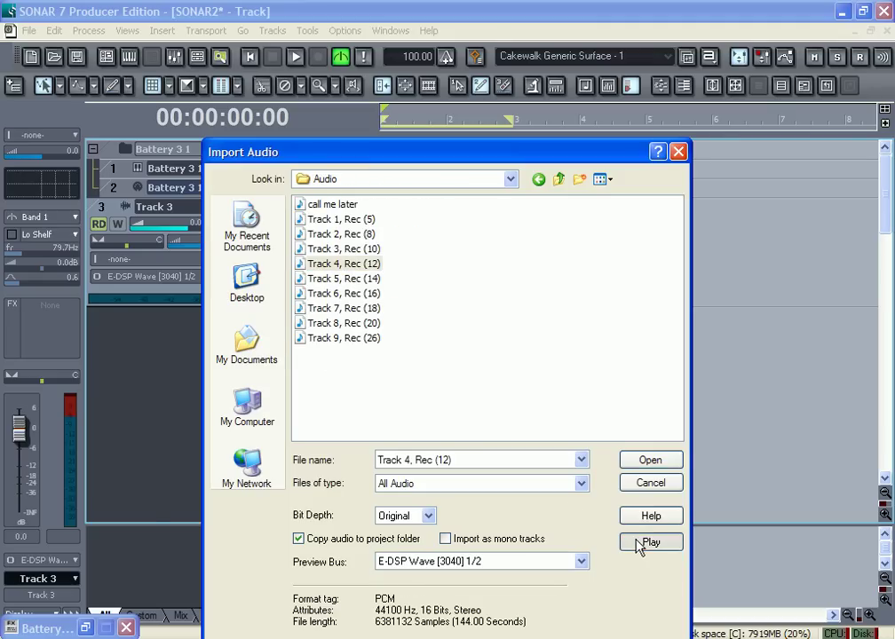
left_click(298, 539)
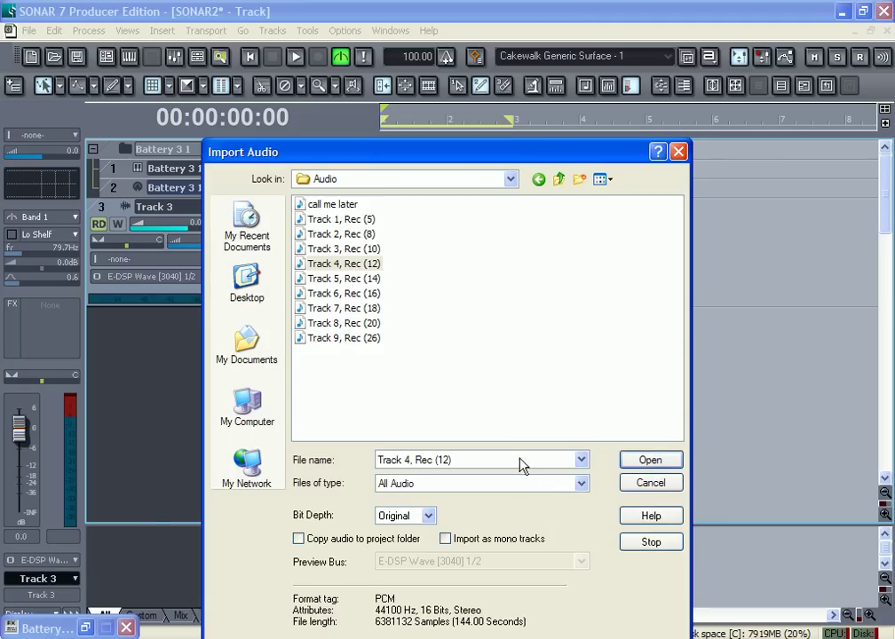
left_click(364, 293)
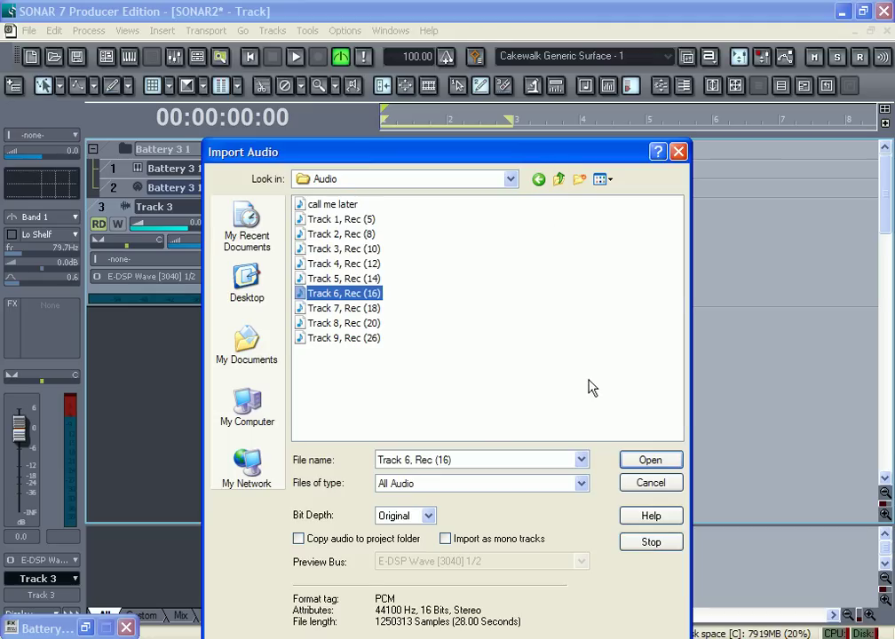
left_click(636, 461)
left_click(568, 294)
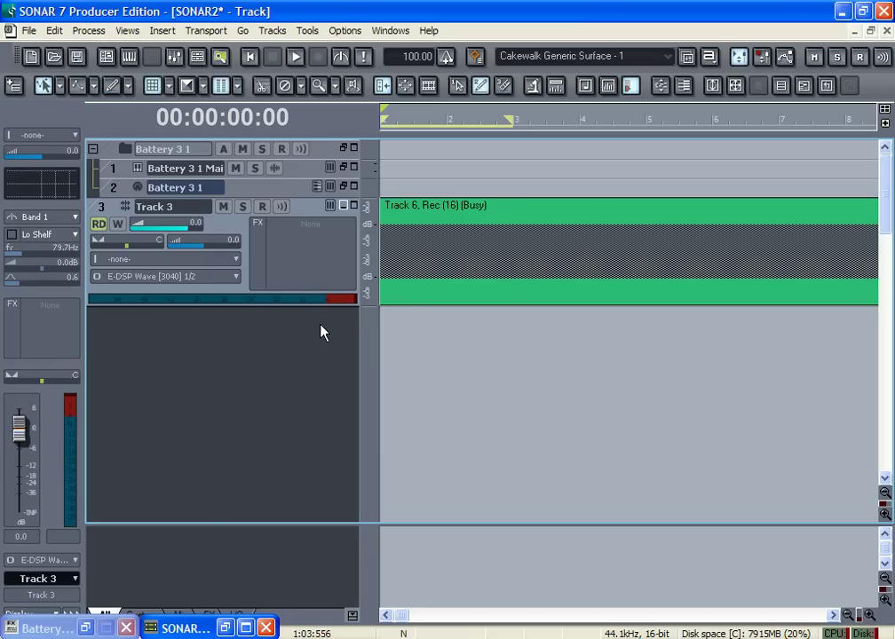
Step: Make Track 3 taller and trim the quiet opening off the imported clip, up to just after measure 2
left_click_drag(335, 305, 338, 346)
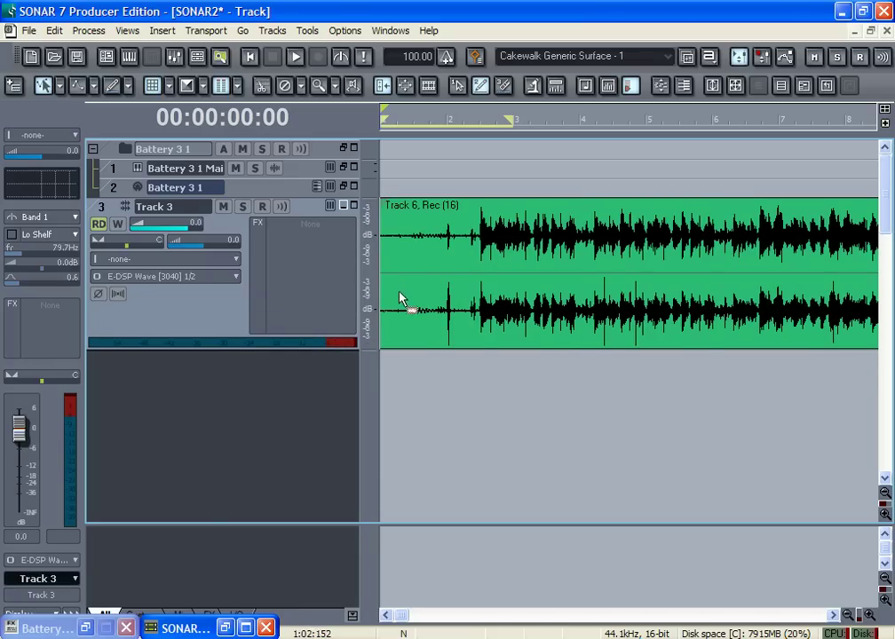
left_click_drag(386, 295, 462, 295)
left_click(477, 369)
Step: Move the trimmed clip to the start of the timeline, with the Snap to Grid settings open
left_click_drag(535, 295, 430, 300)
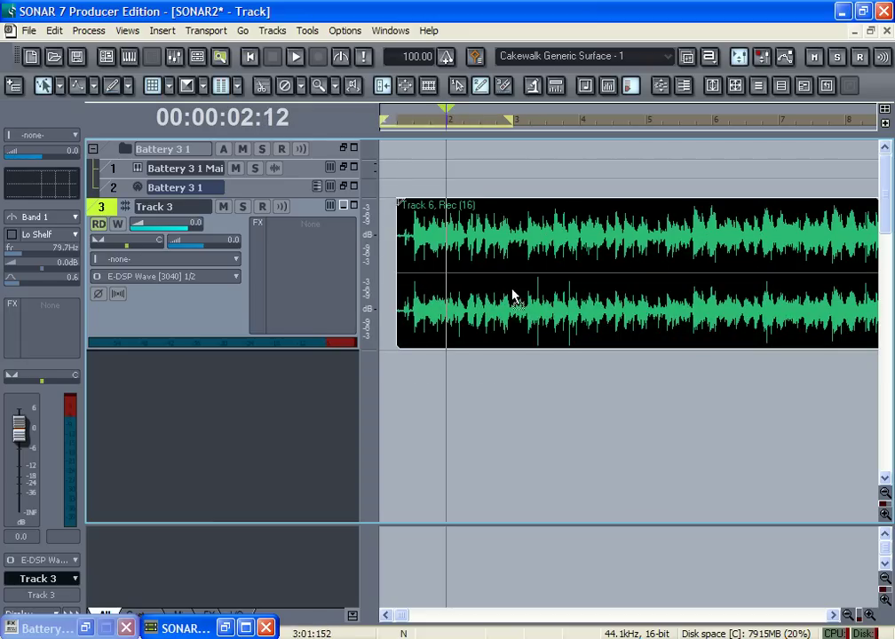
left_click_drag(512, 296, 397, 293)
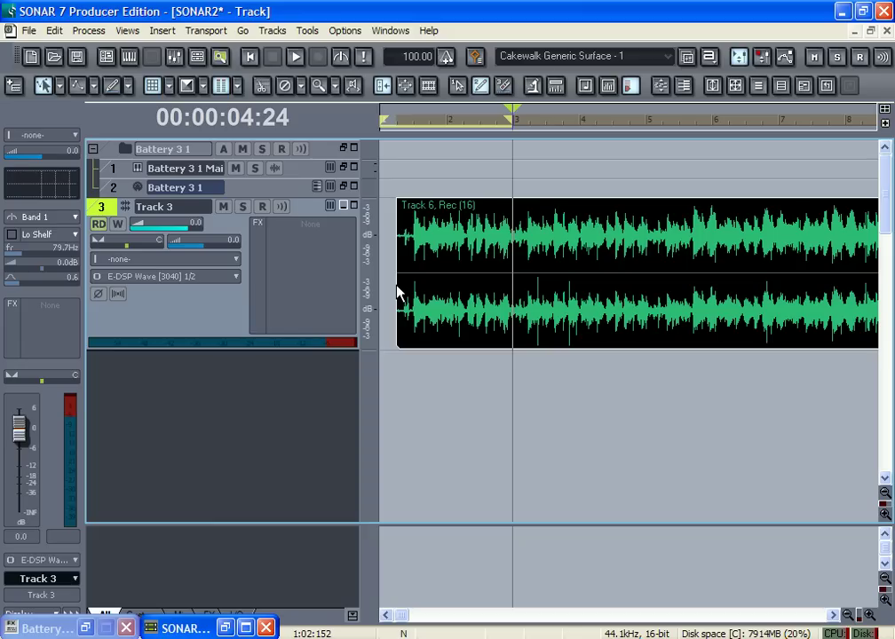
left_click_drag(397, 293, 426, 242)
key("shift+n")
left_click(295, 369)
left_click_drag(413, 197, 266, 225)
Step: Play the trimmed clip briefly from the start of the project to check where it begins
left_click(495, 256)
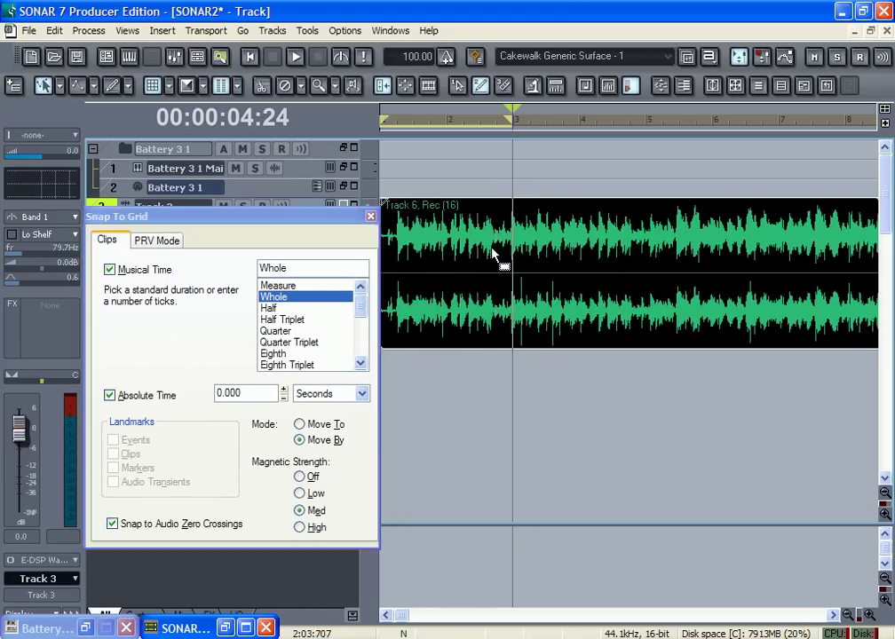
key("w")
key("space")
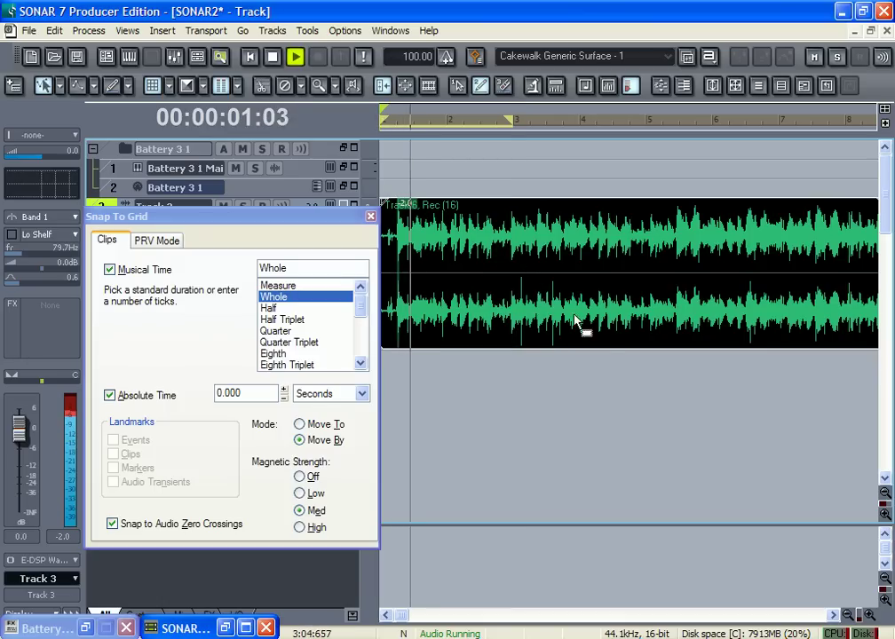
key("space")
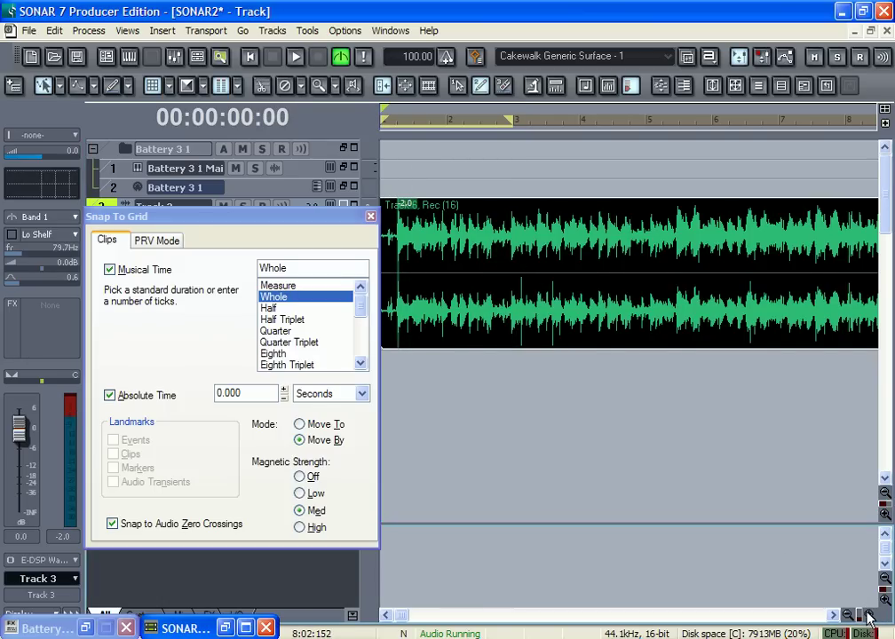
Step: Split the clip at 00:00:00:19, right before its first loud hit
left_click(870, 616)
left_click(870, 615)
left_click(449, 320)
key("s")
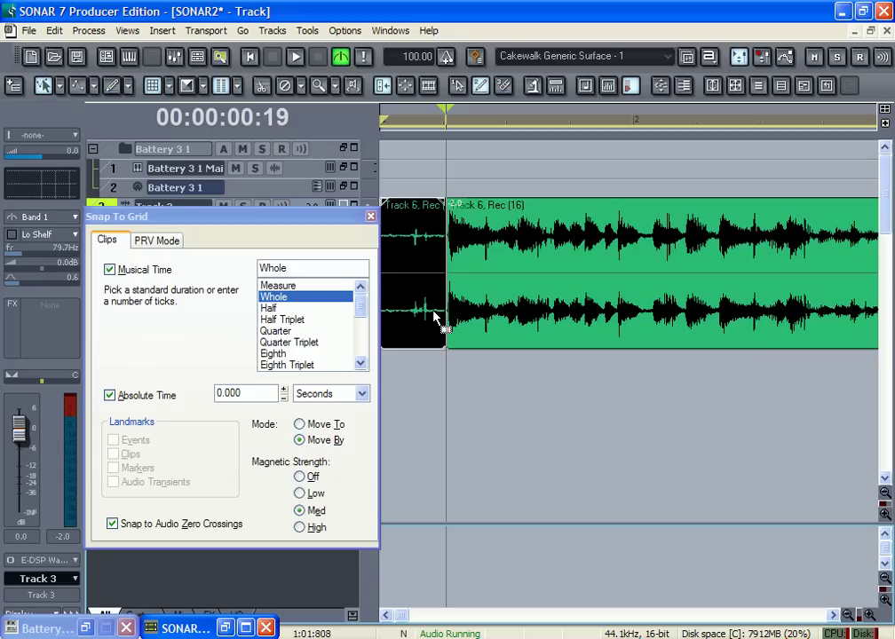
Step: Delete the short leading piece and move the remaining clip to the start of the timeline
left_click(424, 309)
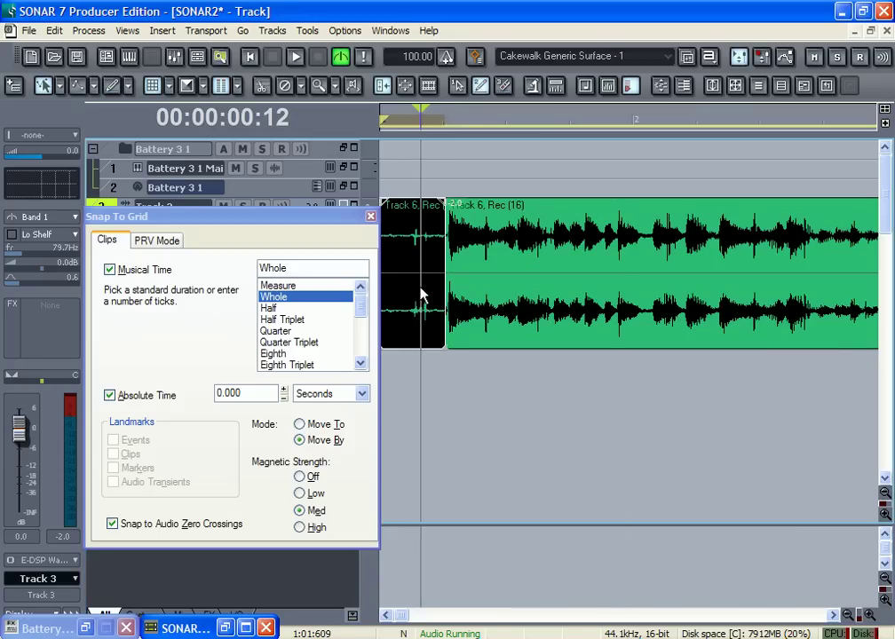
right_click(421, 295)
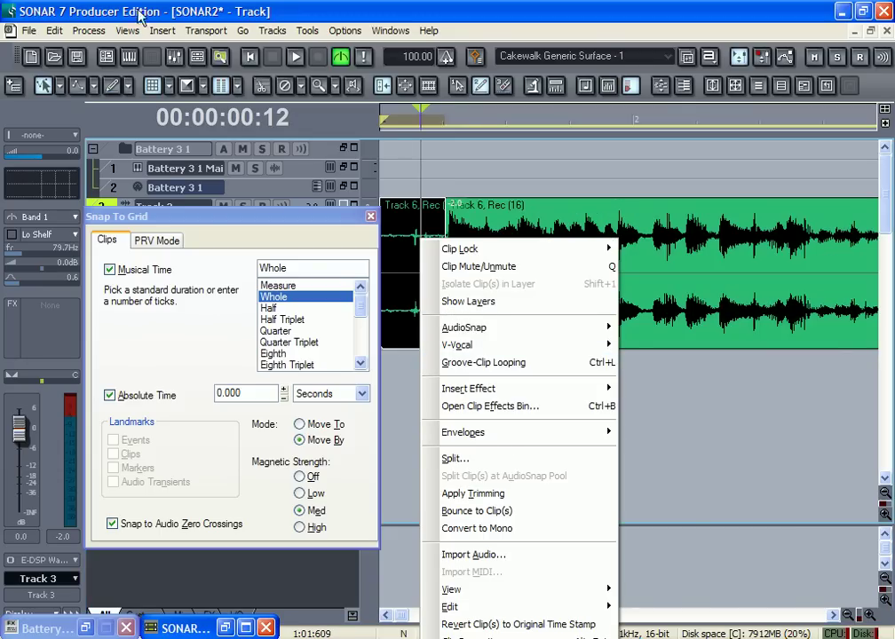
left_click(55, 30)
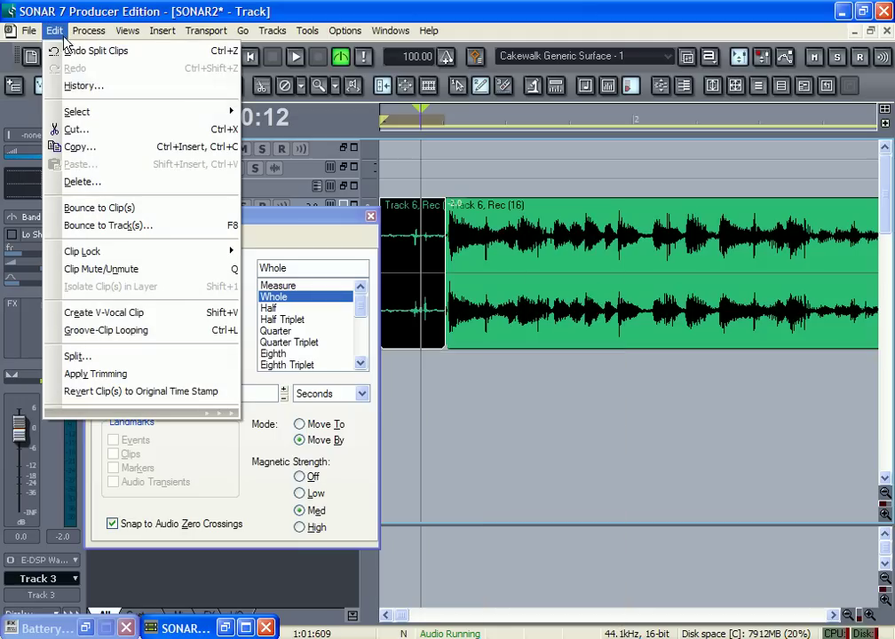
left_click(77, 182)
left_click(512, 251)
key("ctrl+z")
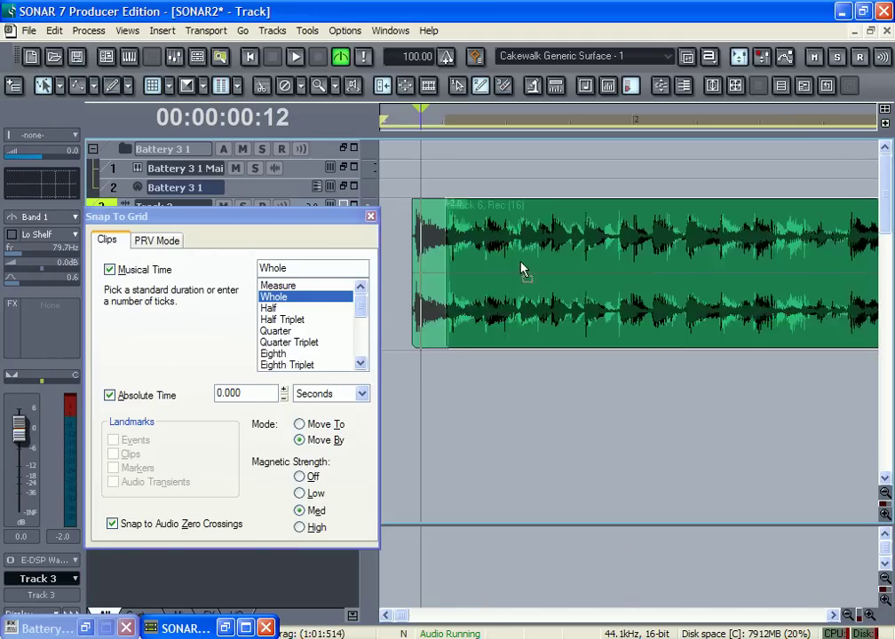
left_click_drag(280, 219, 211, 242)
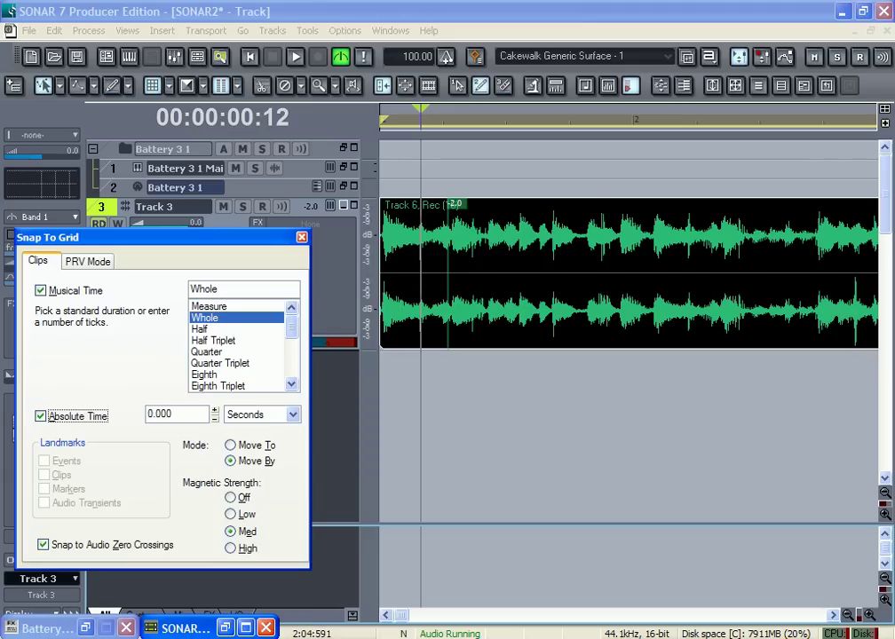
Step: Split the clip at 00:00:00:01, exactly where the waveform of the first hit begins
left_click(869, 615)
left_click(869, 615)
left_click(869, 615)
left_click(869, 615)
left_click(870, 615)
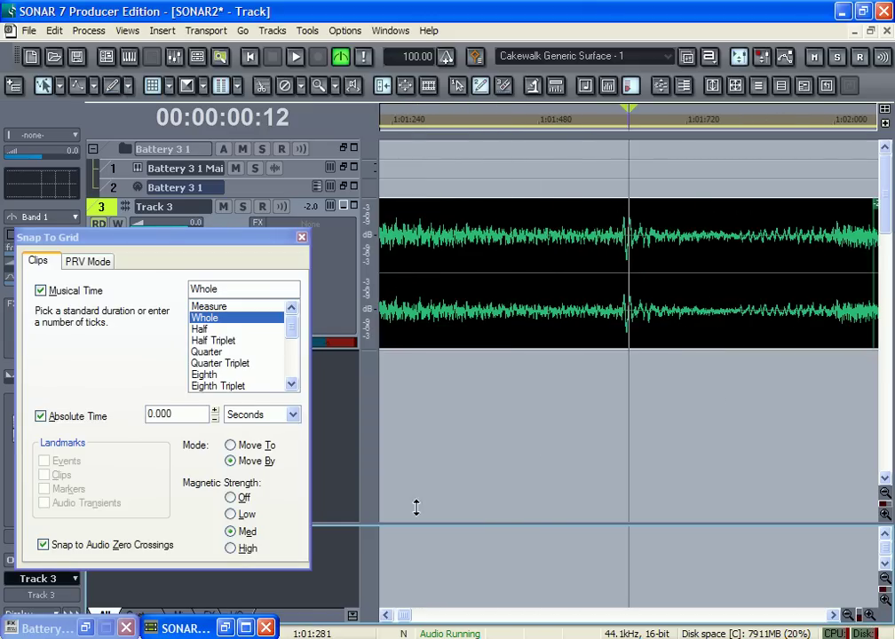
scroll(399, 533, "left", 3)
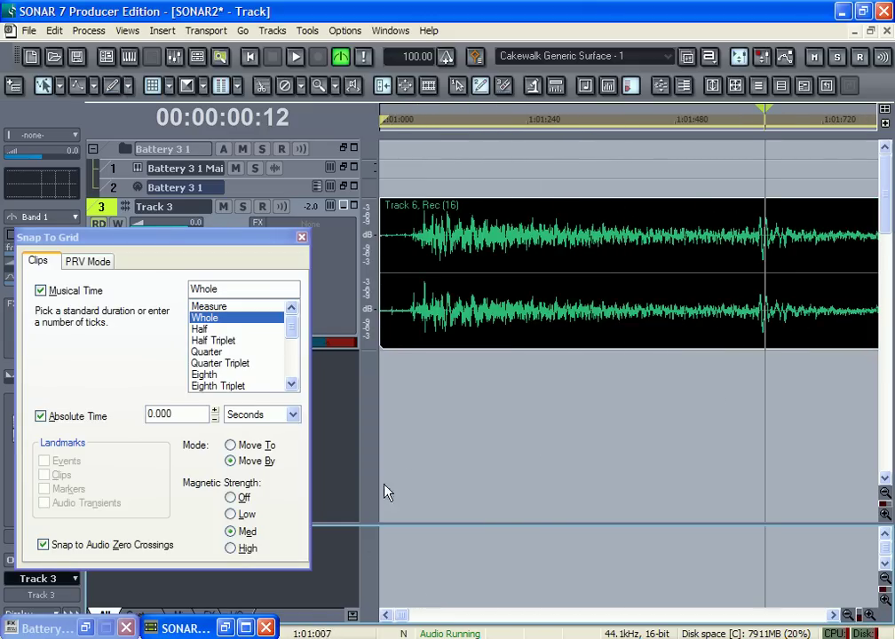
key("space")
left_click(411, 322)
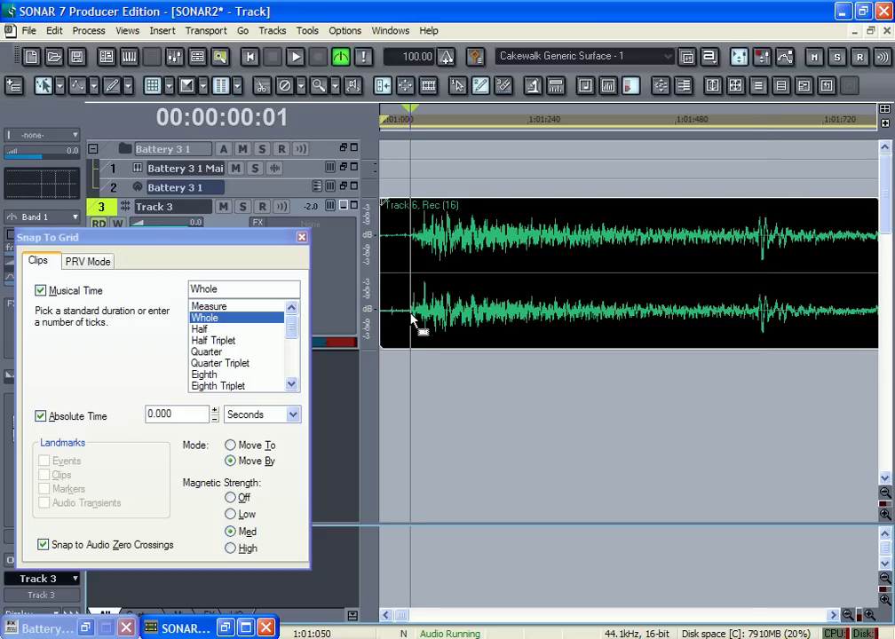
left_click(54, 31)
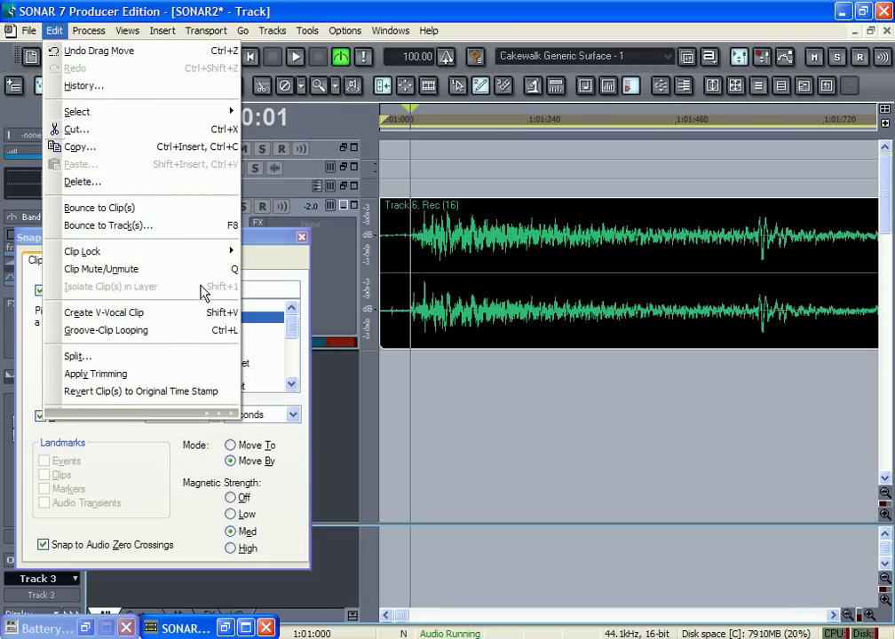
left_click(165, 356)
left_click(546, 242)
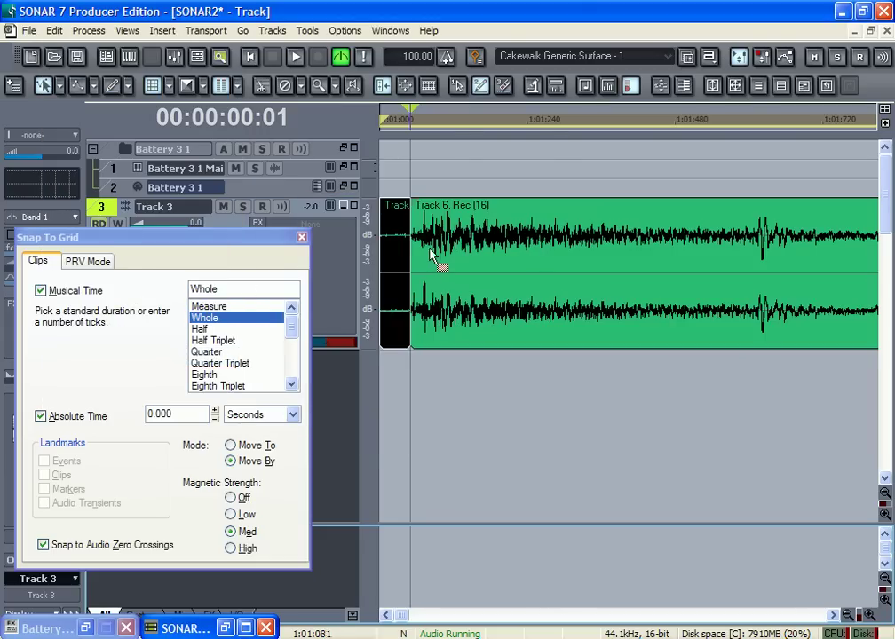
Step: Delete the tiny silent piece before the split and move the remaining clip to measure 1
left_click(50, 30)
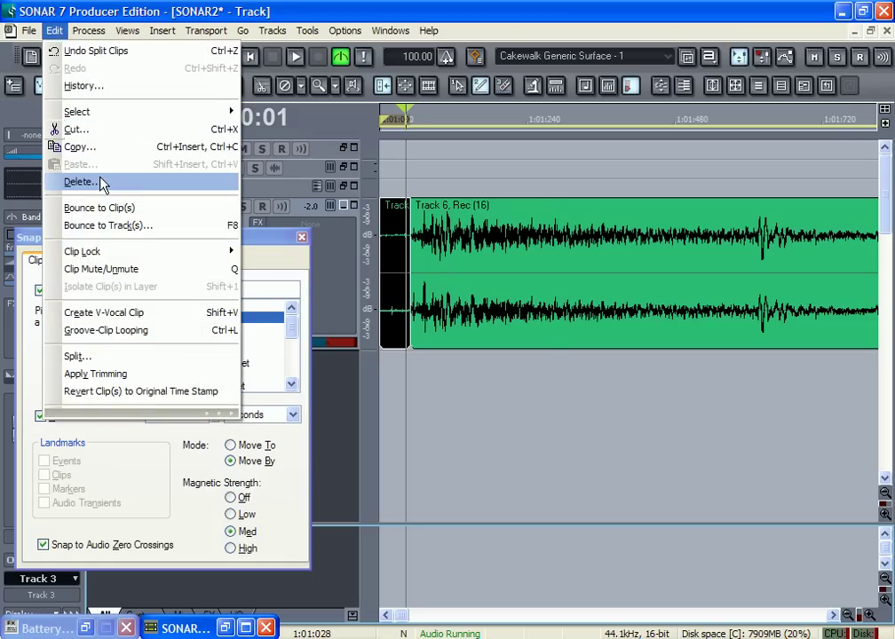
left_click(78, 143)
left_click(505, 253)
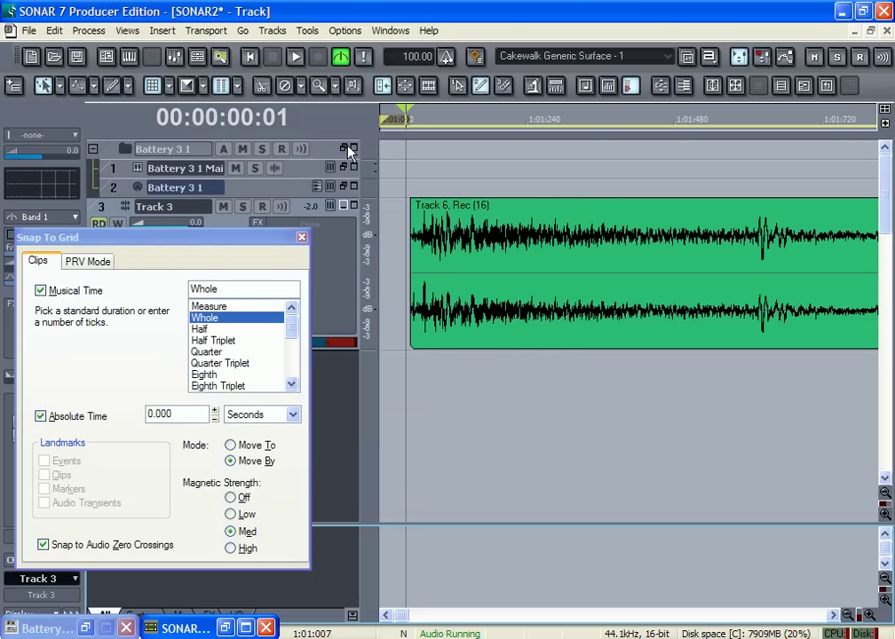
left_click_drag(491, 236, 418, 234)
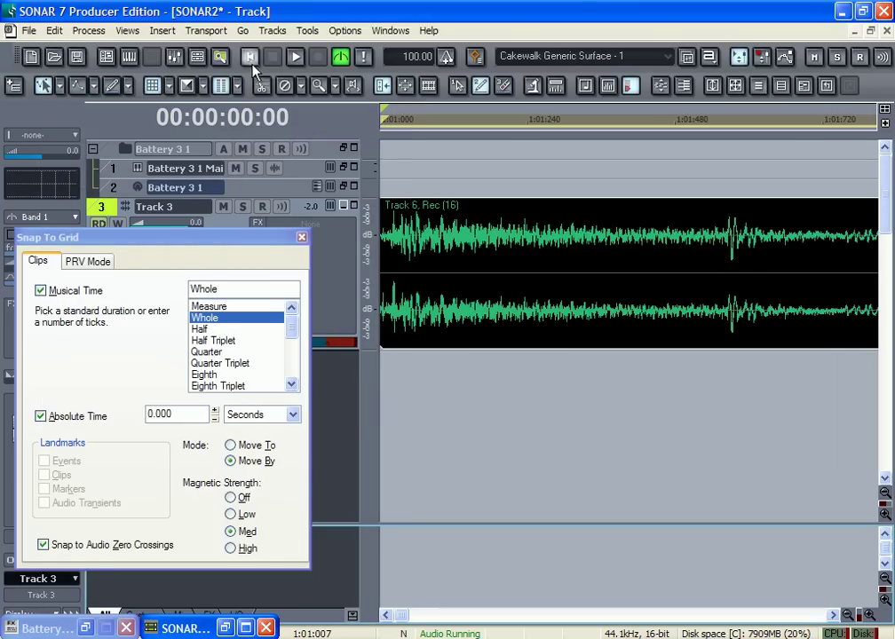
Step: Play the trimmed clip from the project start and examine the waveform of its first measures, returning to the beginning
left_click(296, 56)
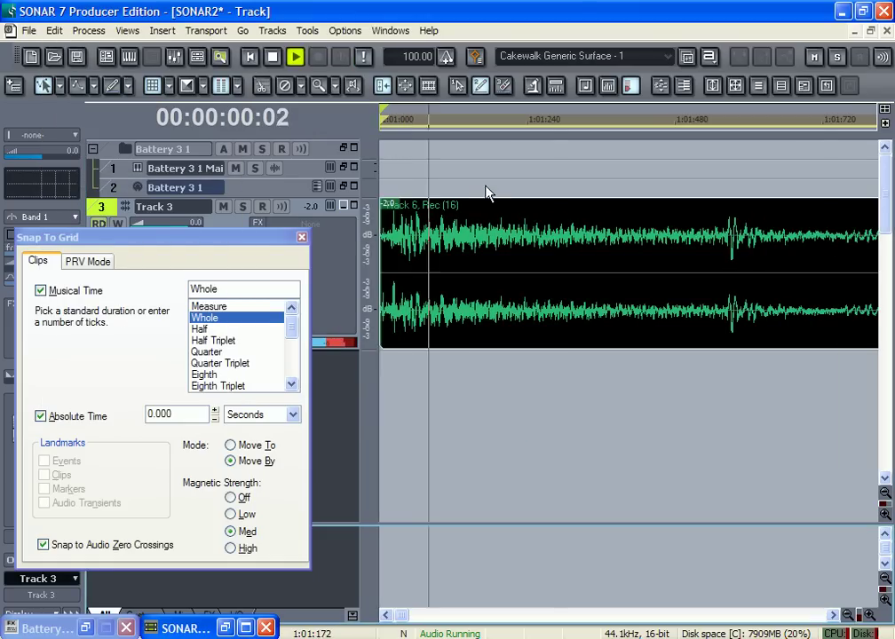
left_click(854, 620)
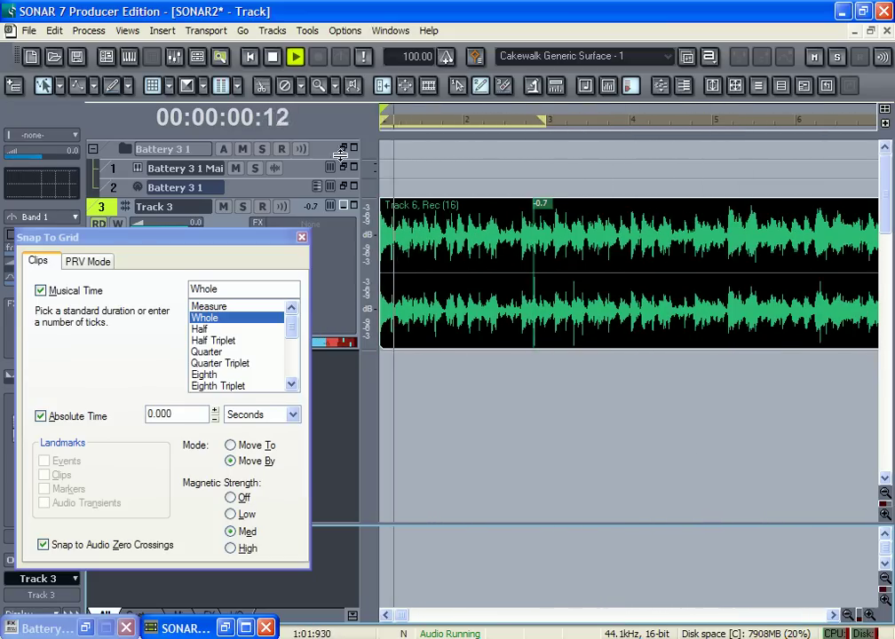
left_click(297, 57)
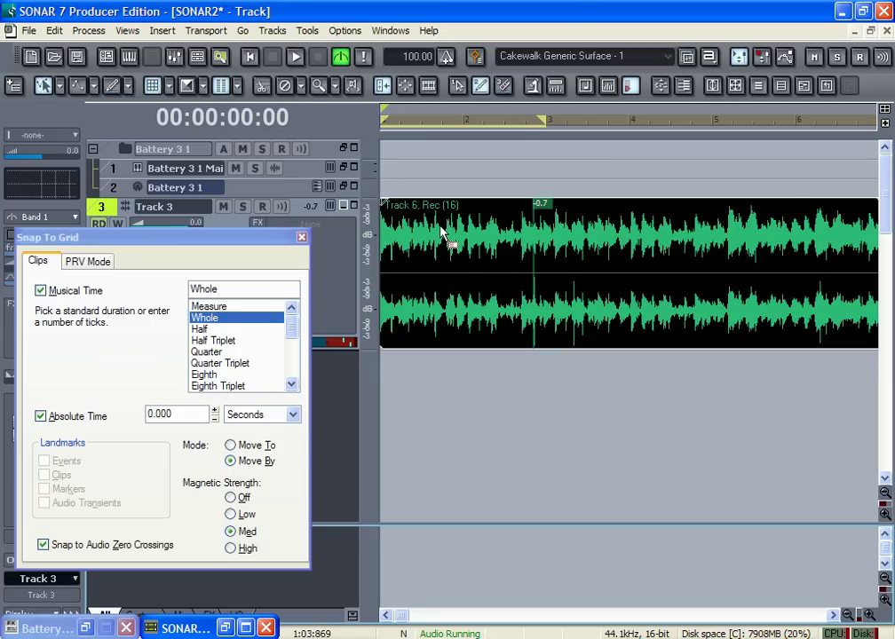
left_click(874, 615)
left_click(874, 615)
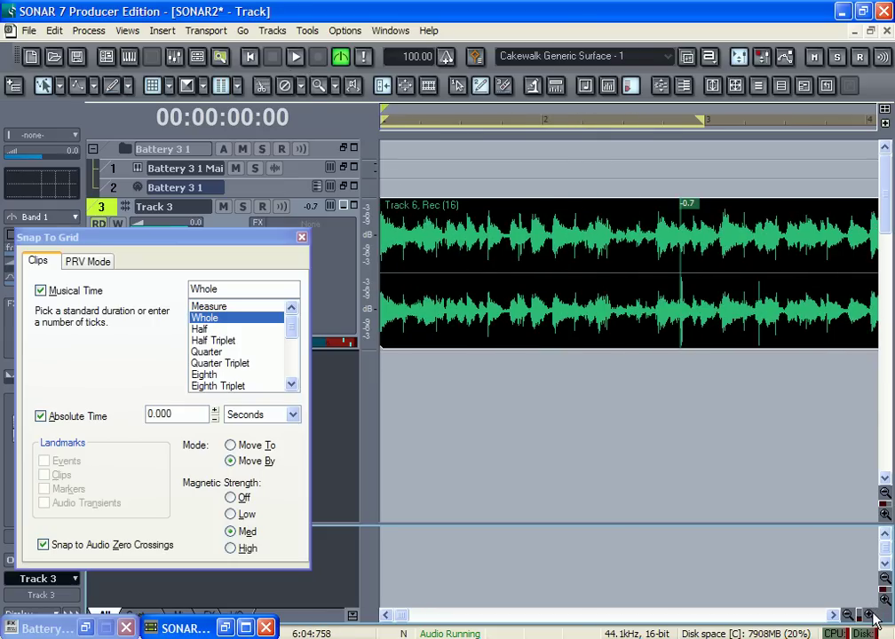
left_click(505, 284)
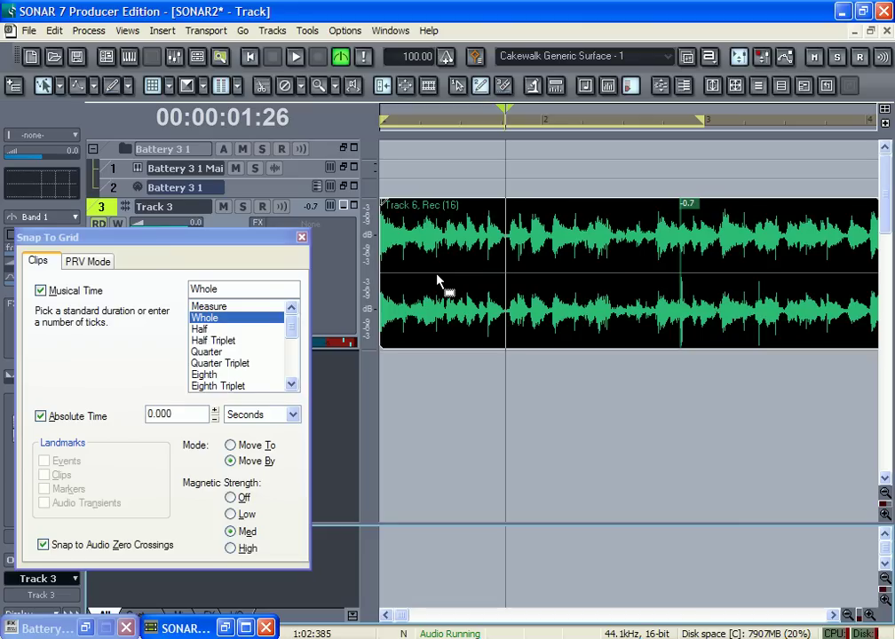
left_click(249, 56)
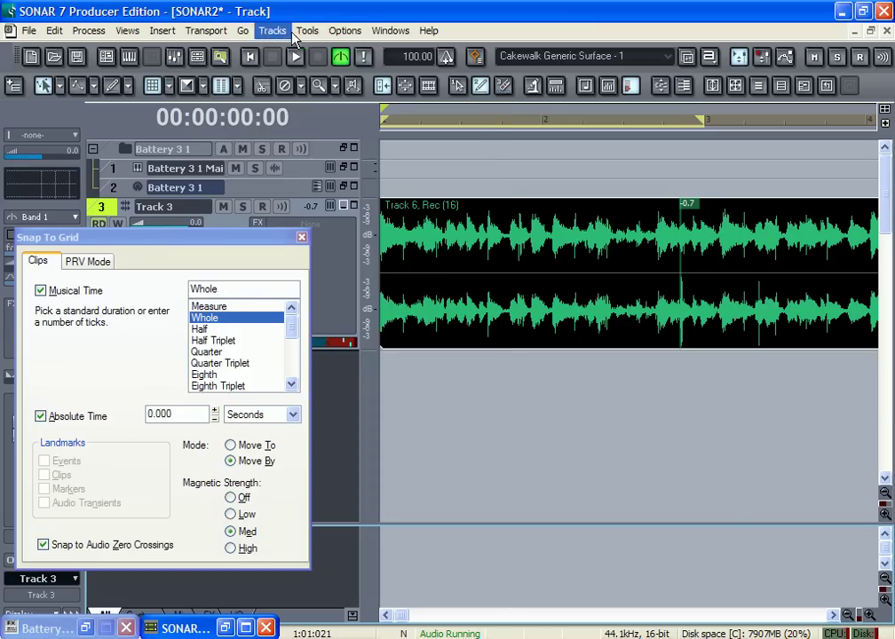
Step: Tap the tempo in time with the playing loop and apply a project tempo of 96
left_click(446, 57)
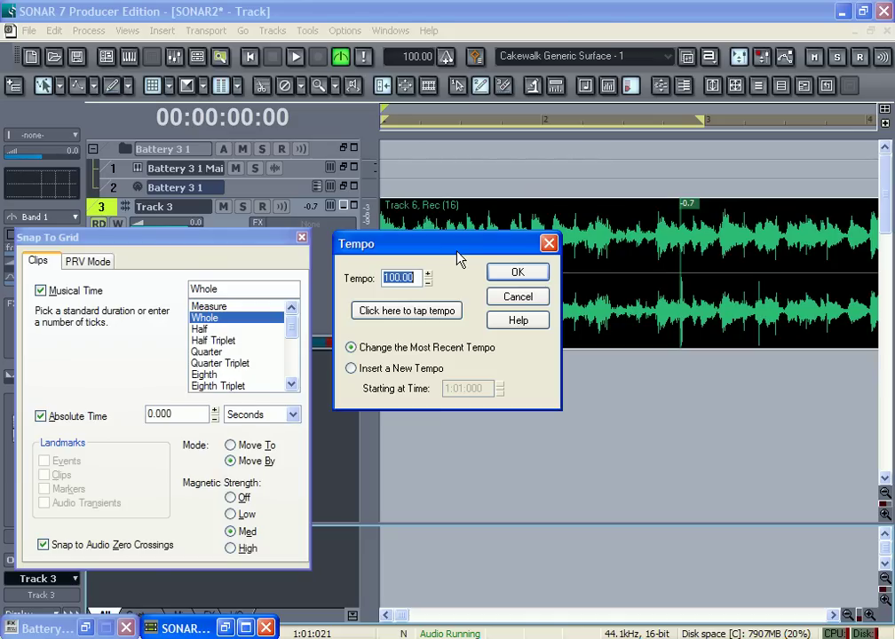
left_click(517, 297)
key("space")
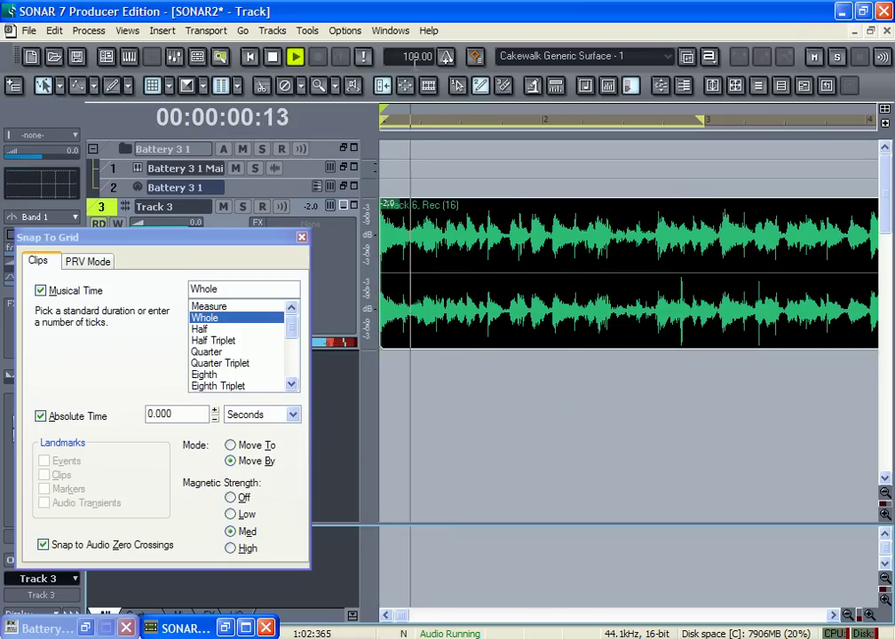
left_click(446, 56)
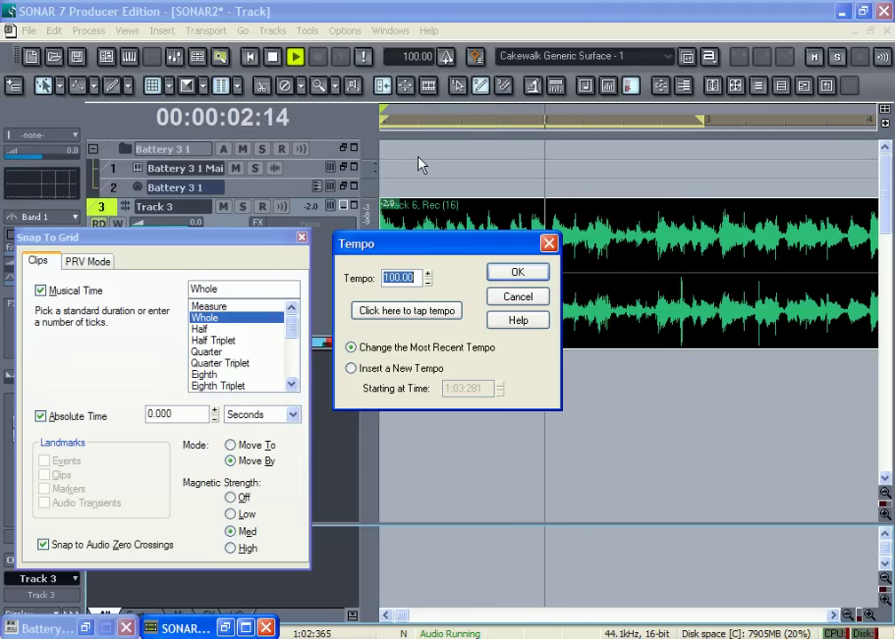
key("Tab")
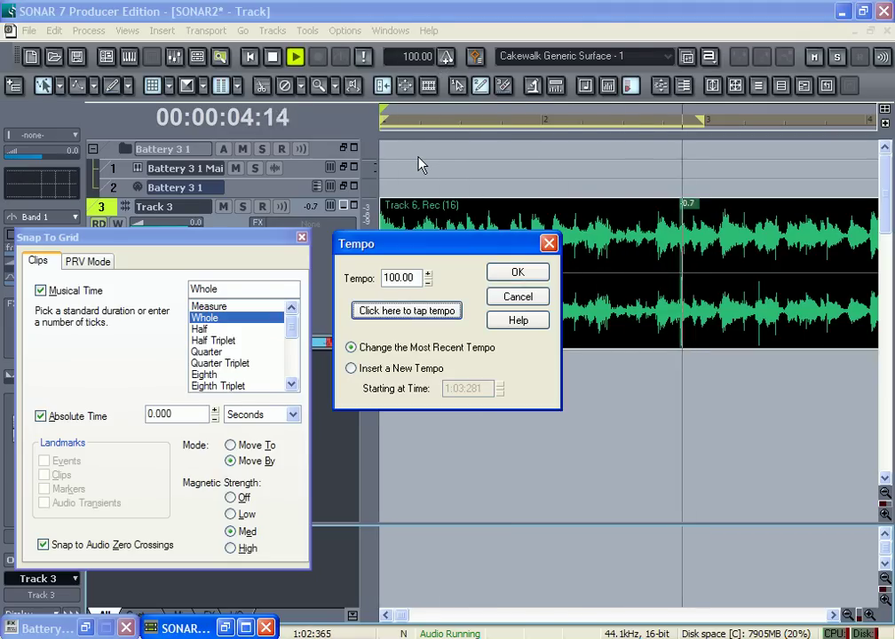
key("space")
key("space")
key("space")
key("space")
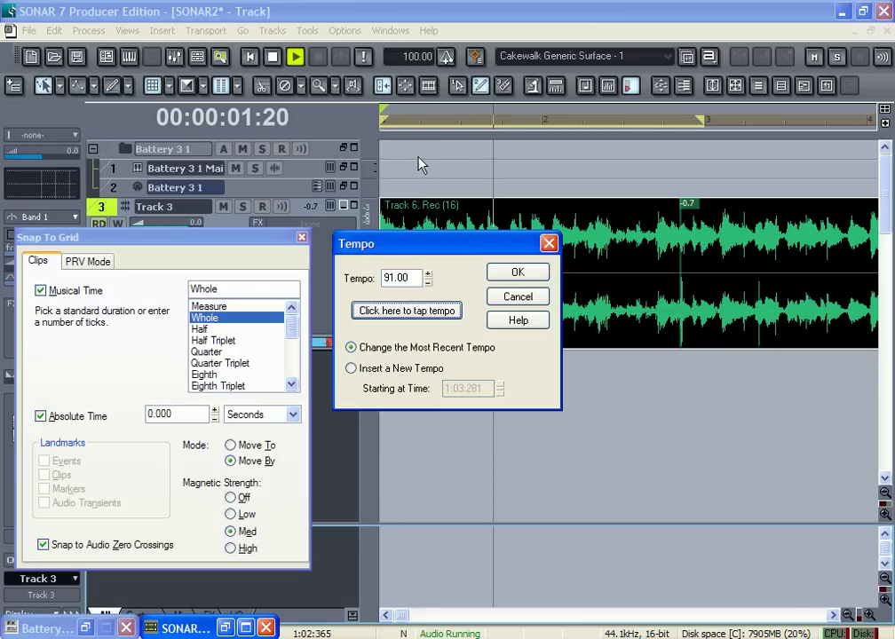
key("space")
key("space")
key("space")
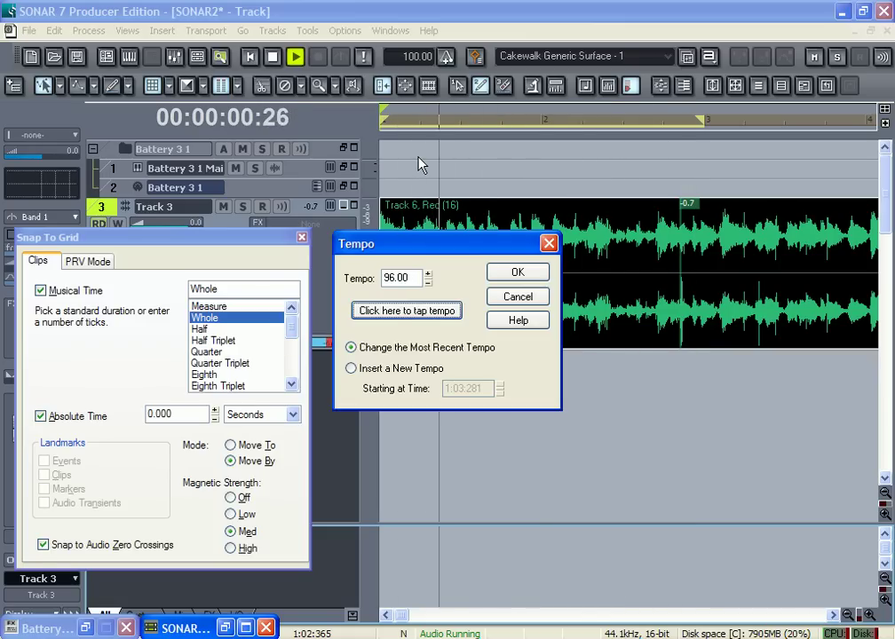
left_click(515, 274)
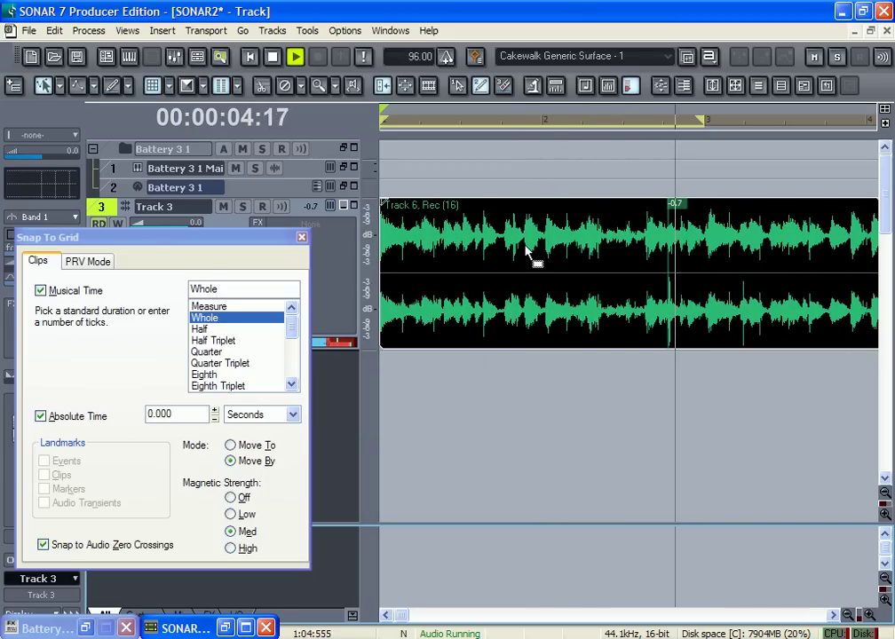
Step: Try slower project tempos of 94 and 93 against the playing loop
left_click(419, 57)
left_click(428, 62)
left_click(428, 61)
key("Return")
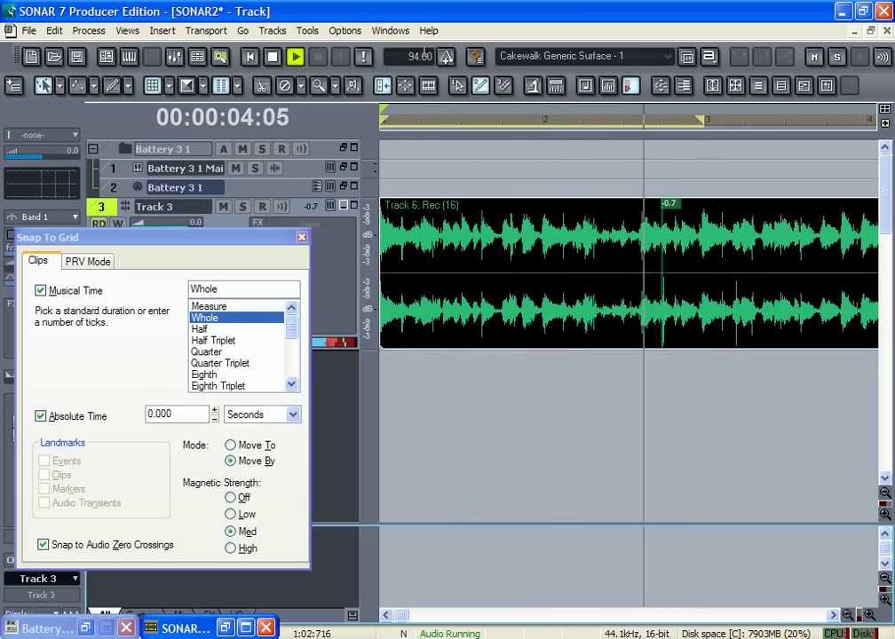
key("space")
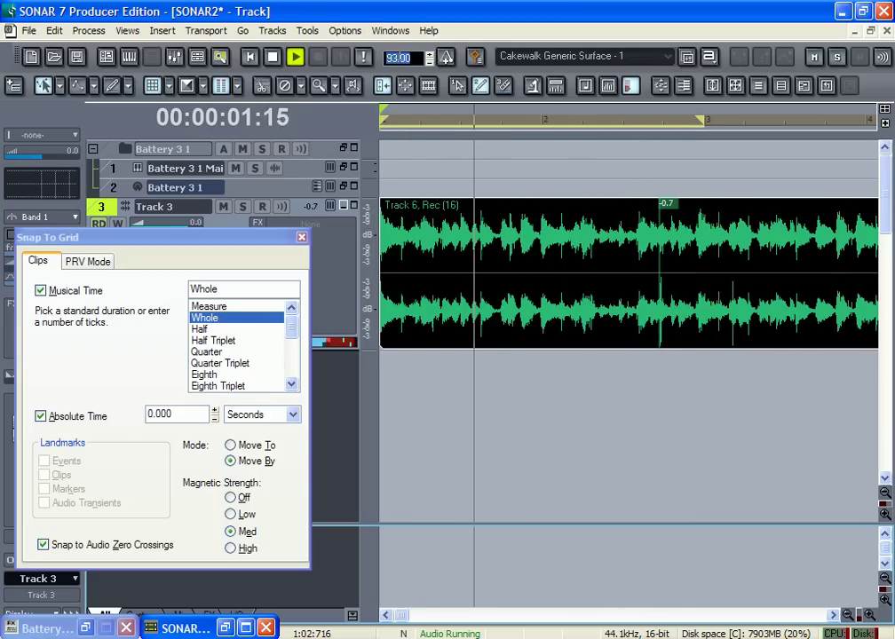
Step: Set the project tempo to 95, listen to the loop from the start, and stop playback
type("95")
key("Return")
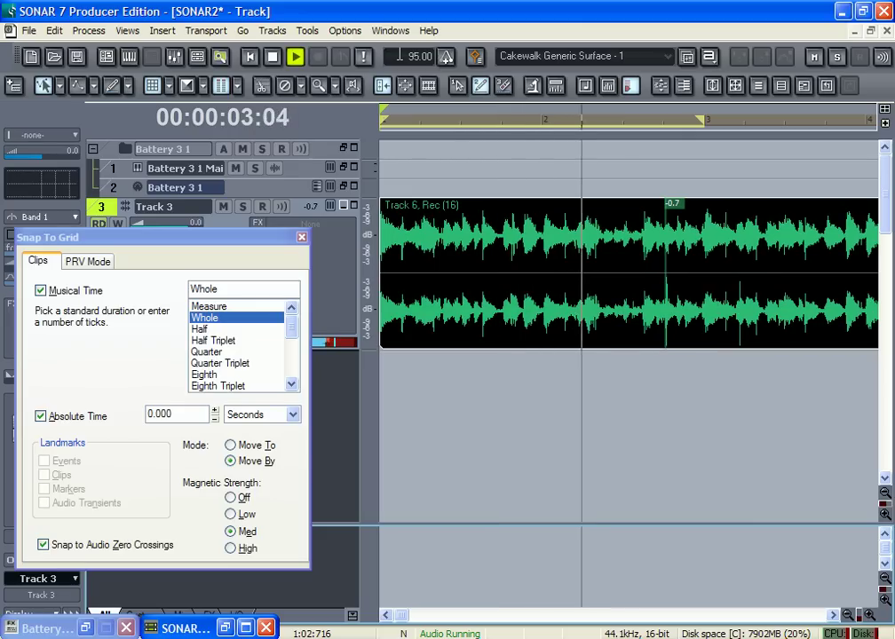
left_click(249, 56)
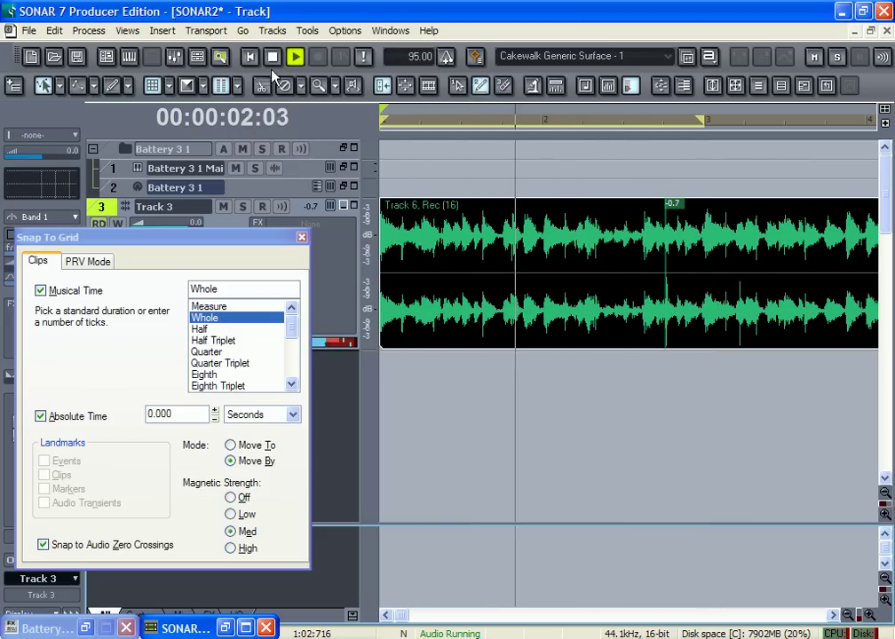
key("space")
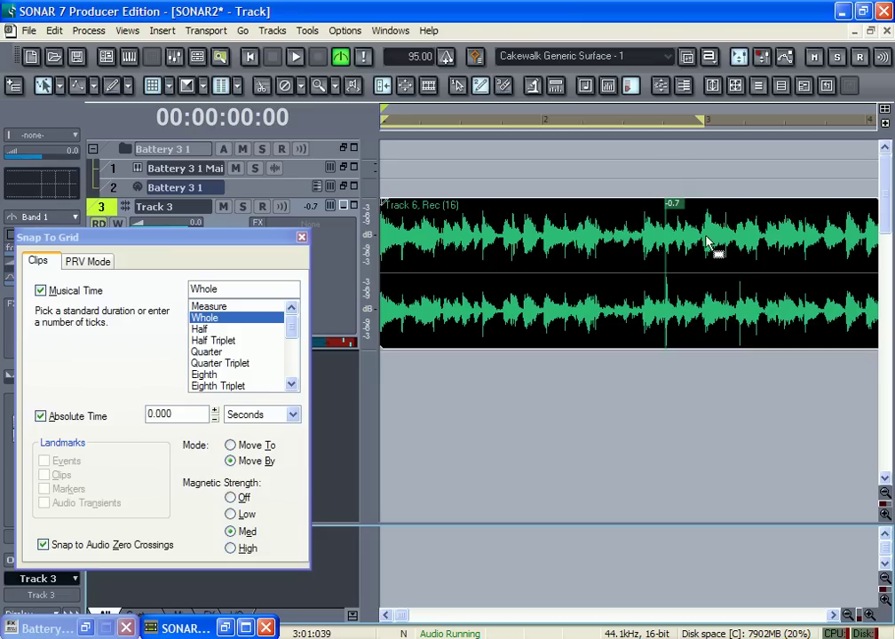
Step: Turn off absolute-time snapping and split the clip at measure 3
left_click(93, 420)
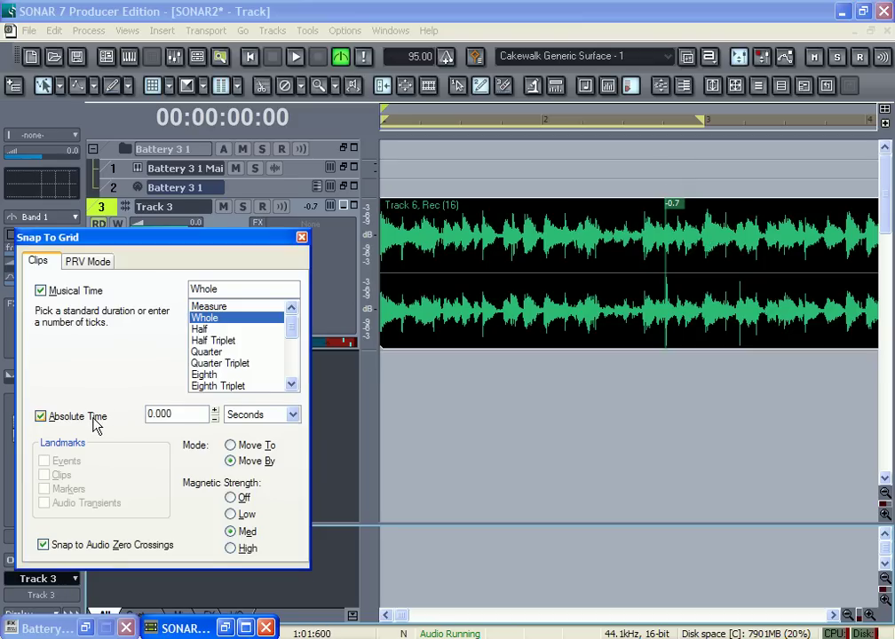
left_click(704, 257)
left_click(704, 257)
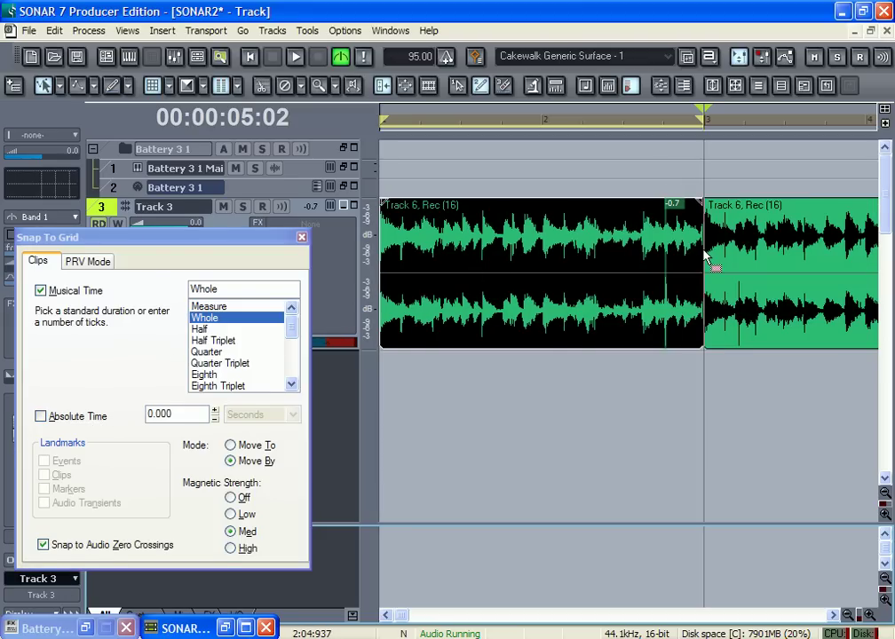
Step: Delete the part of the clip after measure 3
left_click(777, 258)
right_click(768, 259)
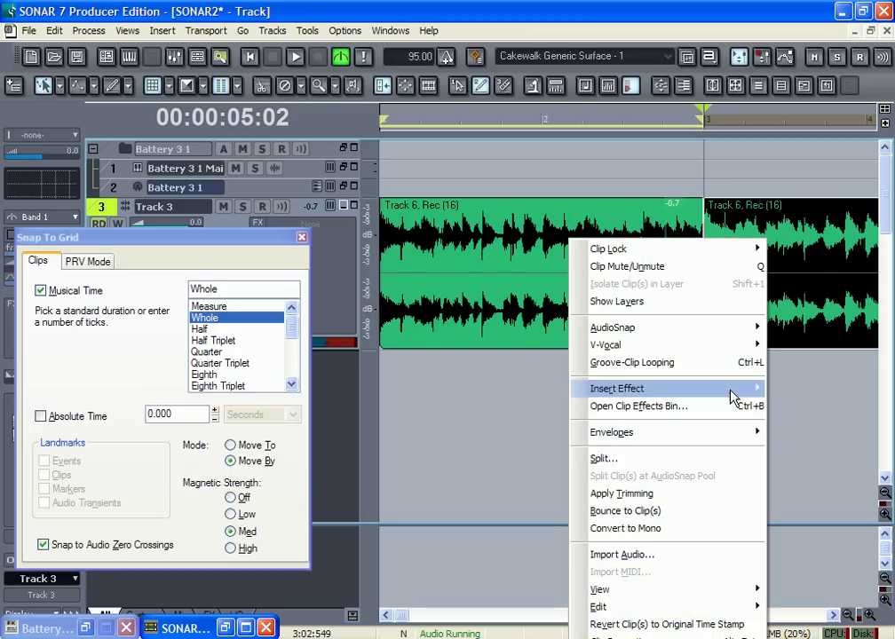
left_click(55, 31)
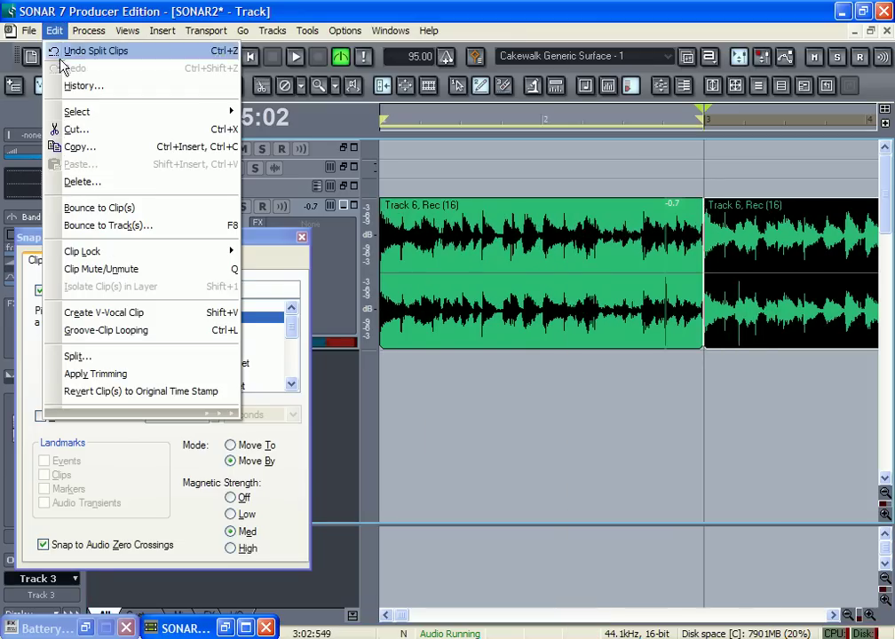
left_click(118, 183)
Step: Bounce the remaining two-measure clip on Track 3 to a single clip
left_click(510, 255)
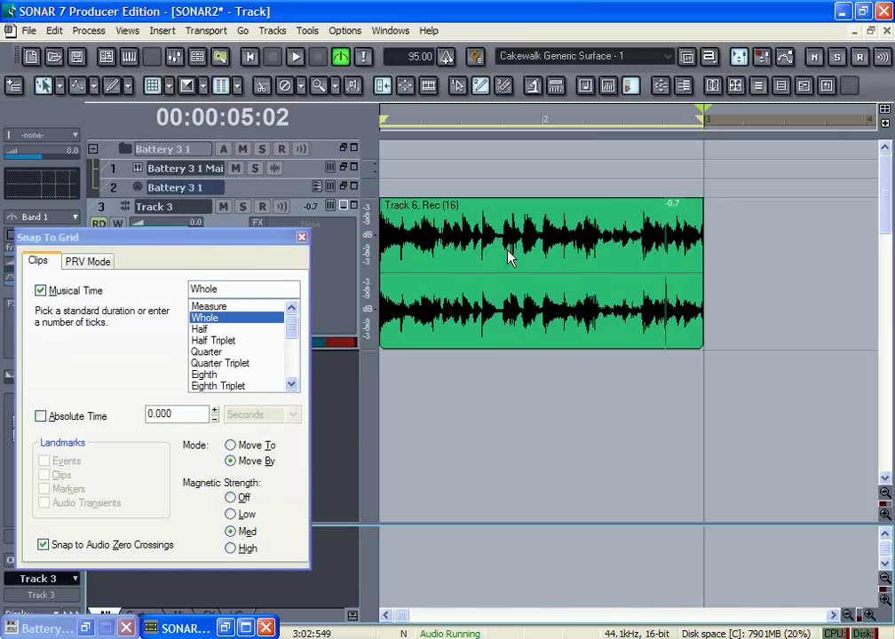
left_click(519, 270)
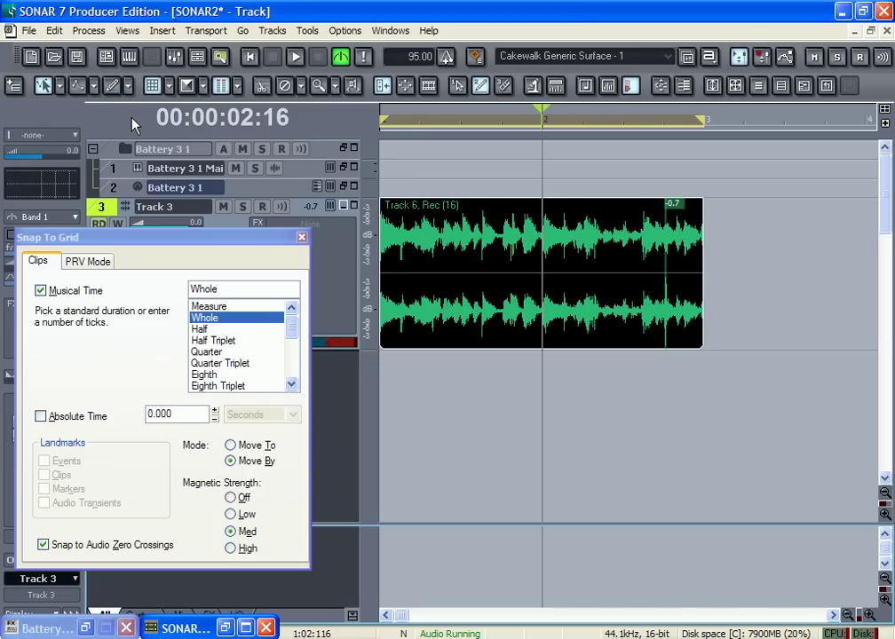
left_click(55, 30)
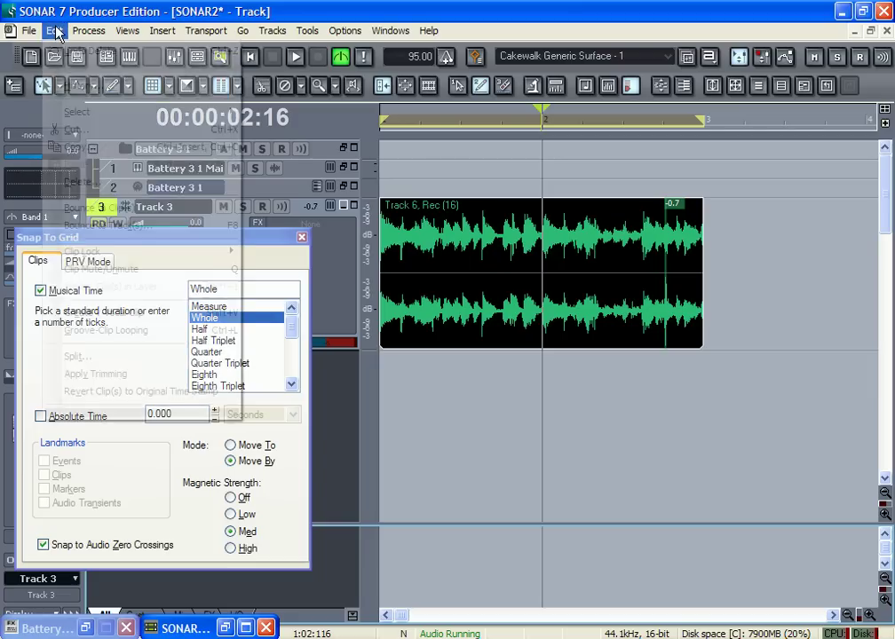
left_click(99, 207)
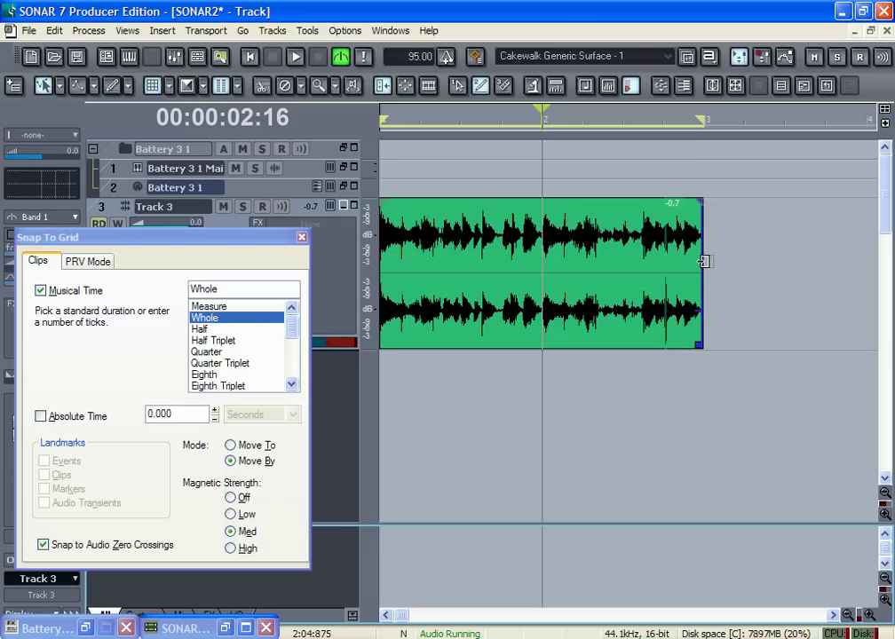
Step: Try adjusting the end edge of the bounced clip, and undo the bounce
mouse_move(704, 262)
left_mouse_down()
mouse_move(876, 265)
mouse_move(703, 270)
left_mouse_up()
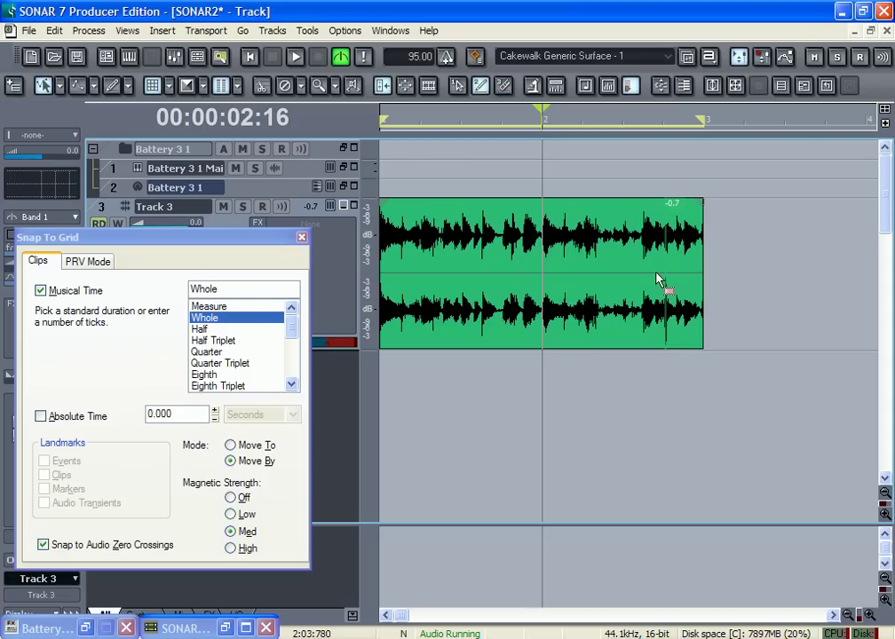
left_click(54, 30)
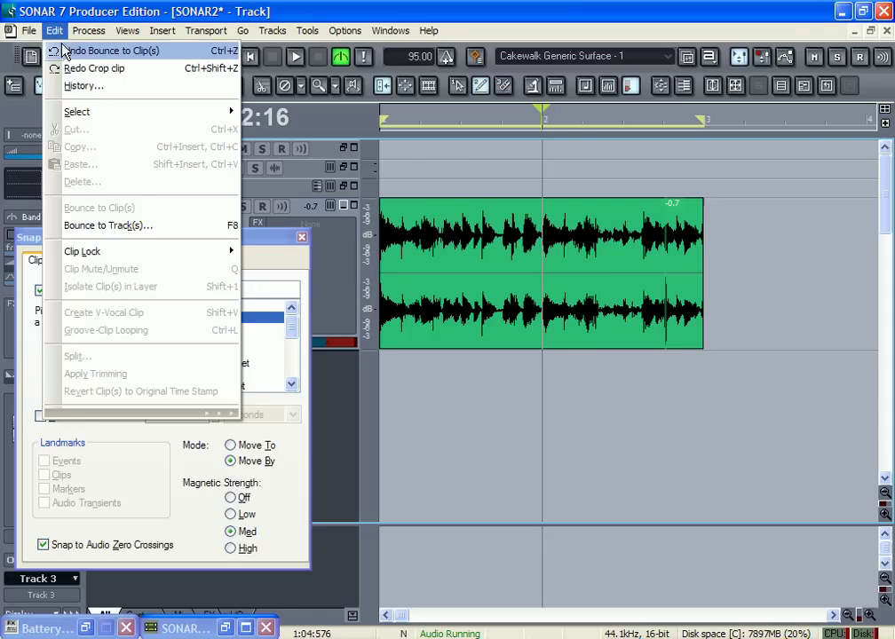
left_click(66, 50)
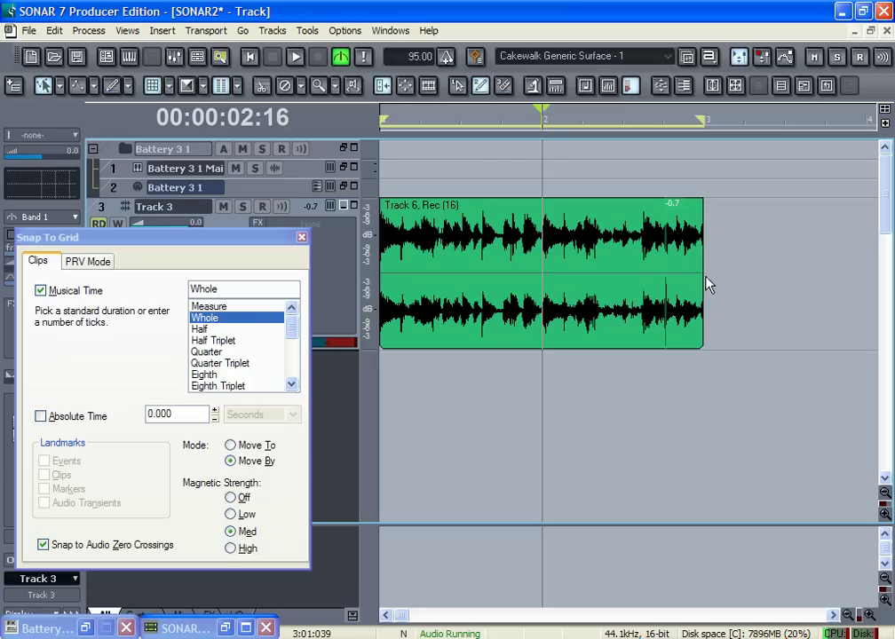
Step: Extend the clip's end about two thirds of a measure past measure 3, and set the current position to exactly 3:01:000
mouse_move(703, 278)
left_mouse_down()
mouse_move(879, 276)
mouse_move(814, 272)
left_mouse_up()
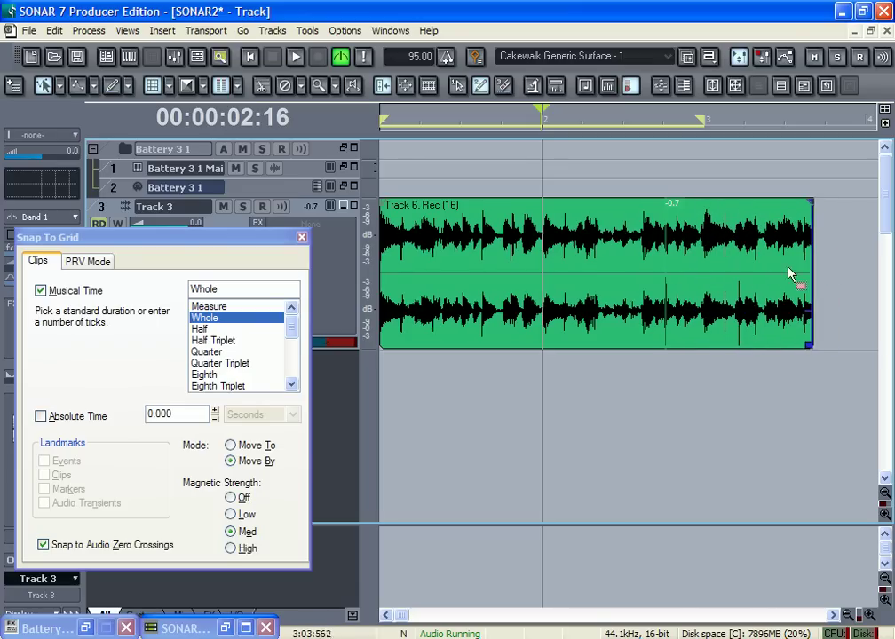
left_click(703, 271)
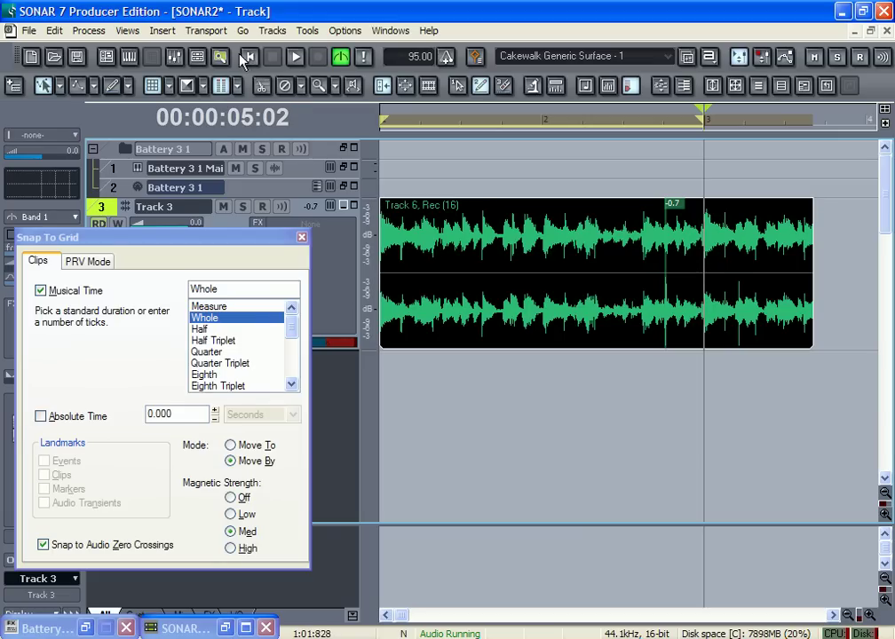
left_click(180, 18)
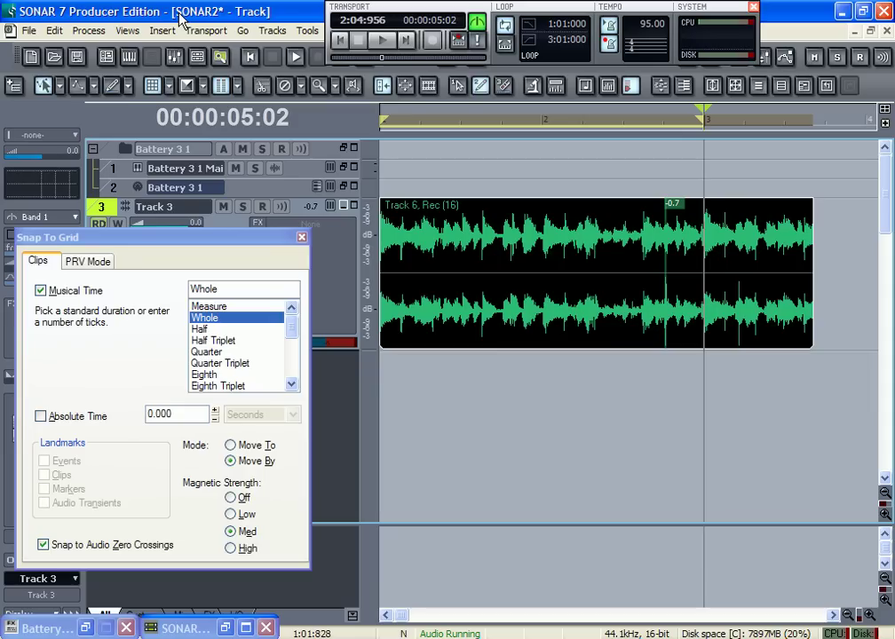
left_click(383, 23)
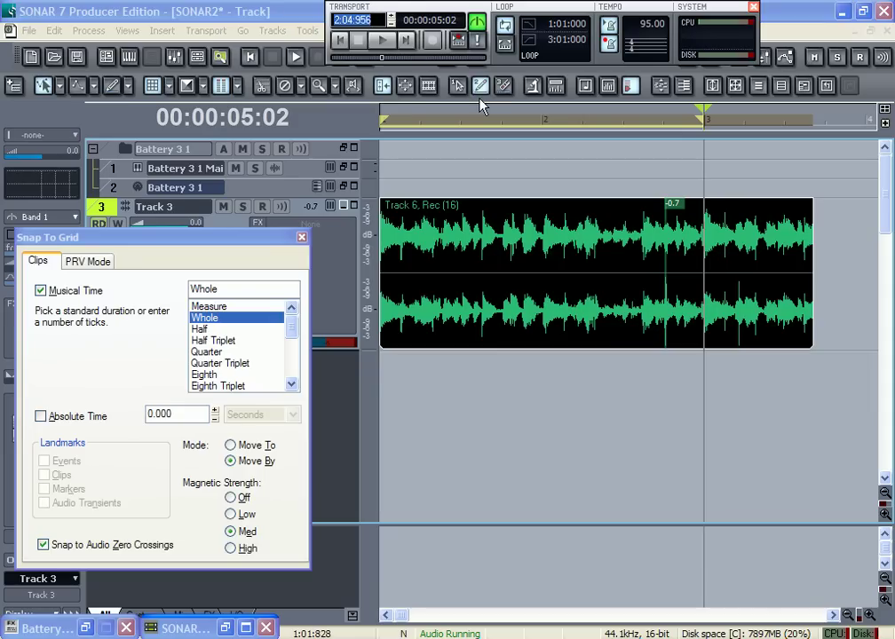
type("3:01:000")
key("Return")
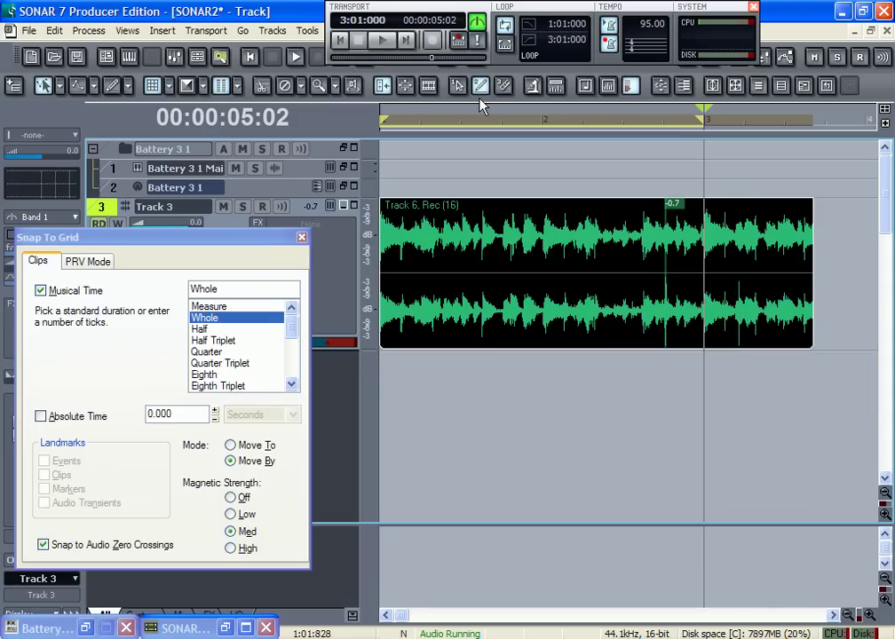
left_click(753, 7)
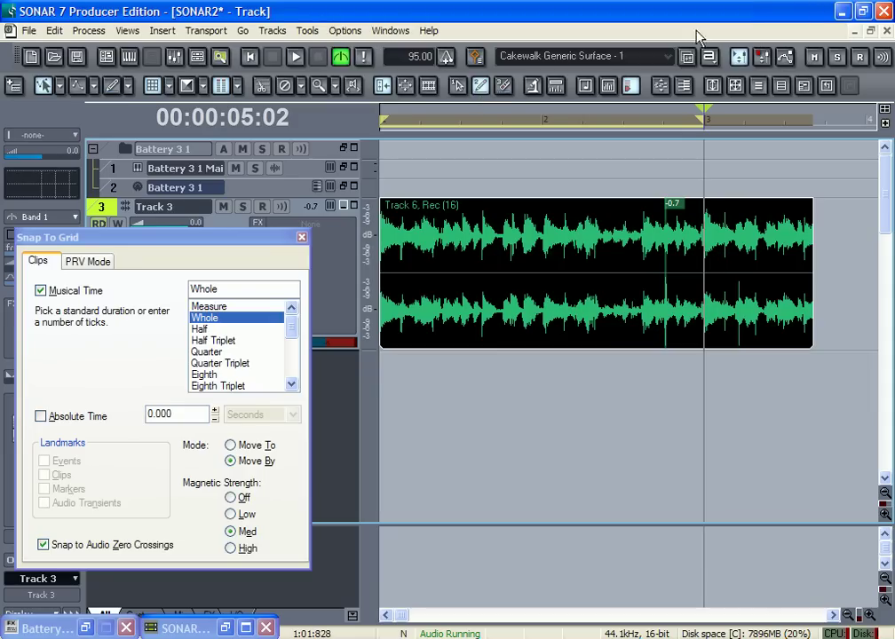
Step: Split the Track 3 clip at 3:01:000 and delete the part after the split
left_click(54, 30)
mouse_move(89, 31)
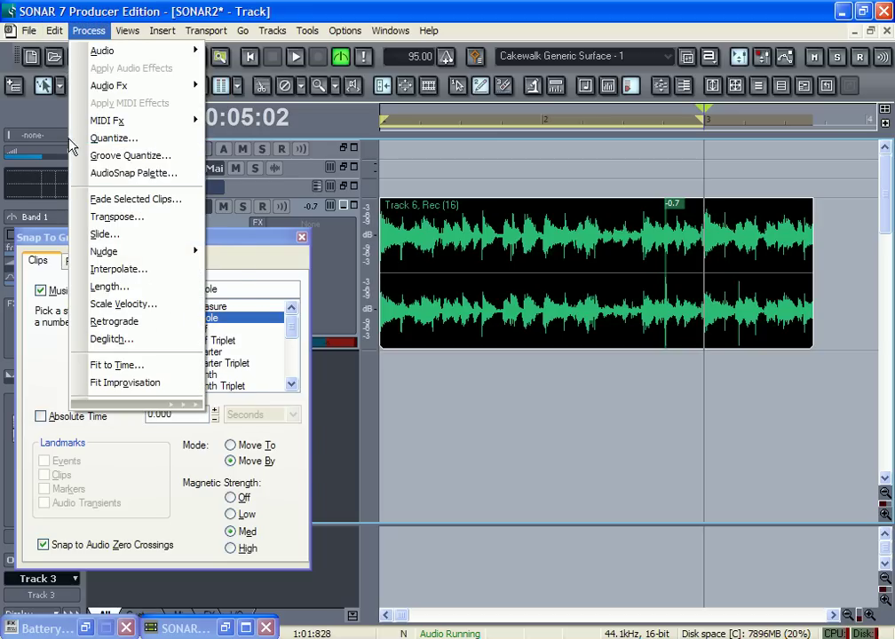
left_click(78, 355)
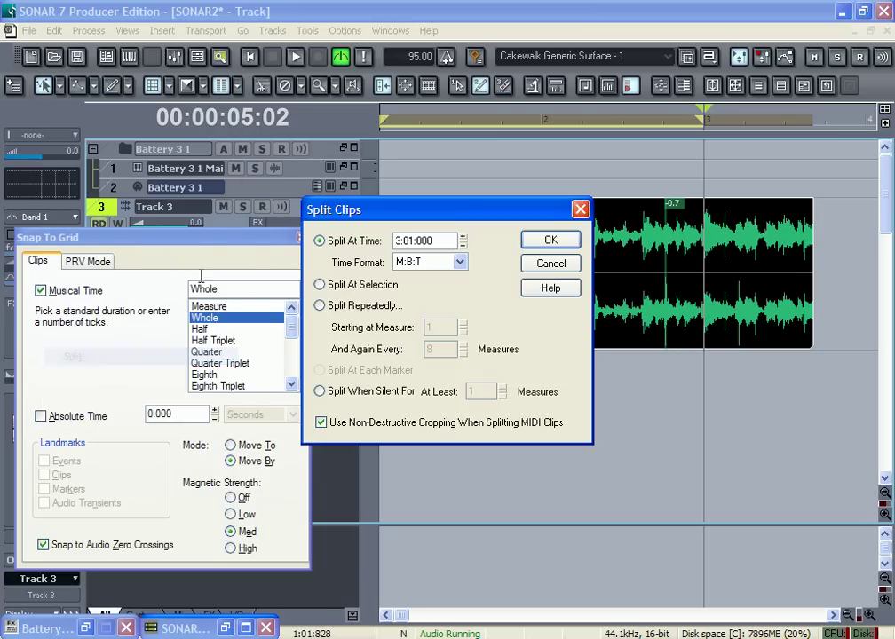
left_click(547, 239)
left_click(761, 294)
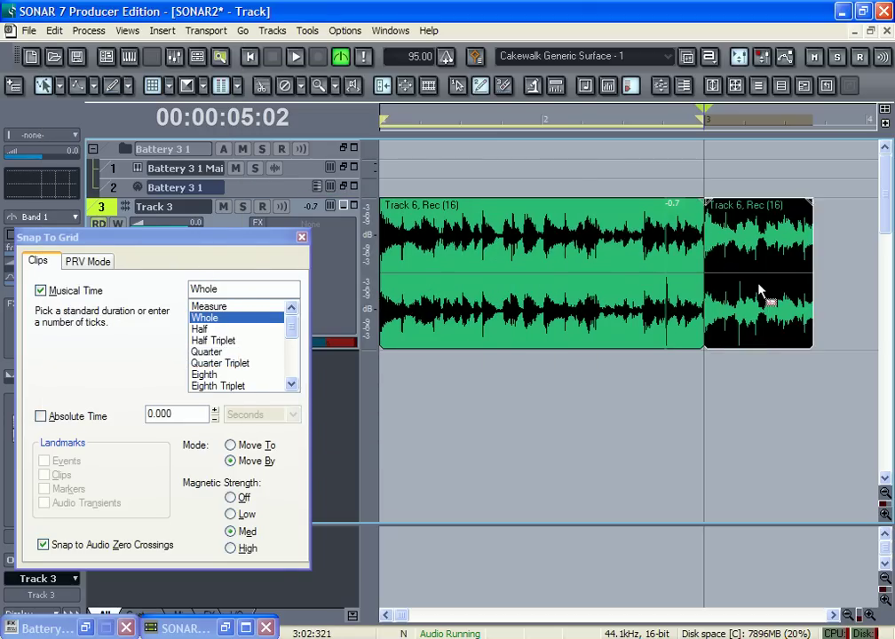
key("Delete")
Step: Bounce the remaining two-measure clip on Track 3 to a single clip
left_click(543, 258)
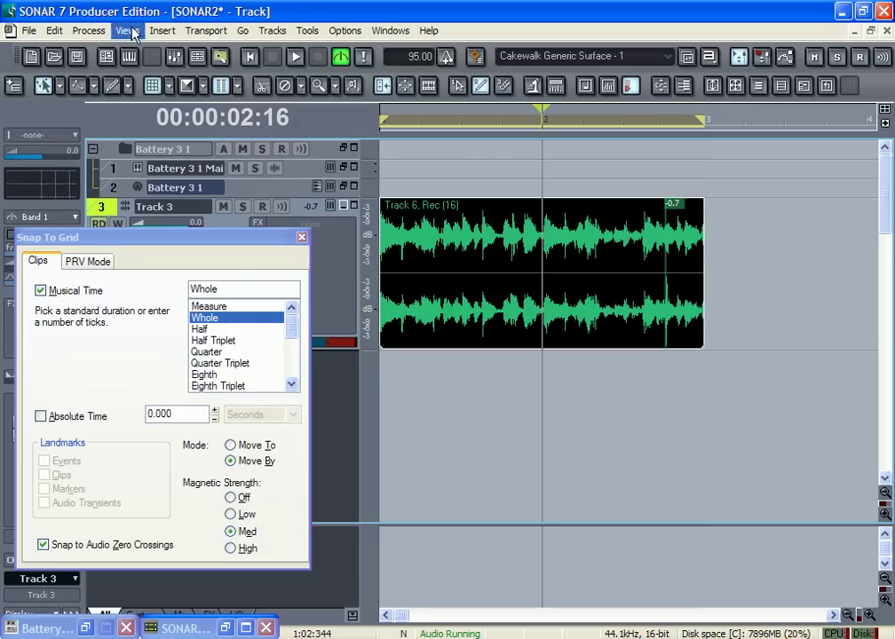
left_click(56, 31)
left_click(135, 208)
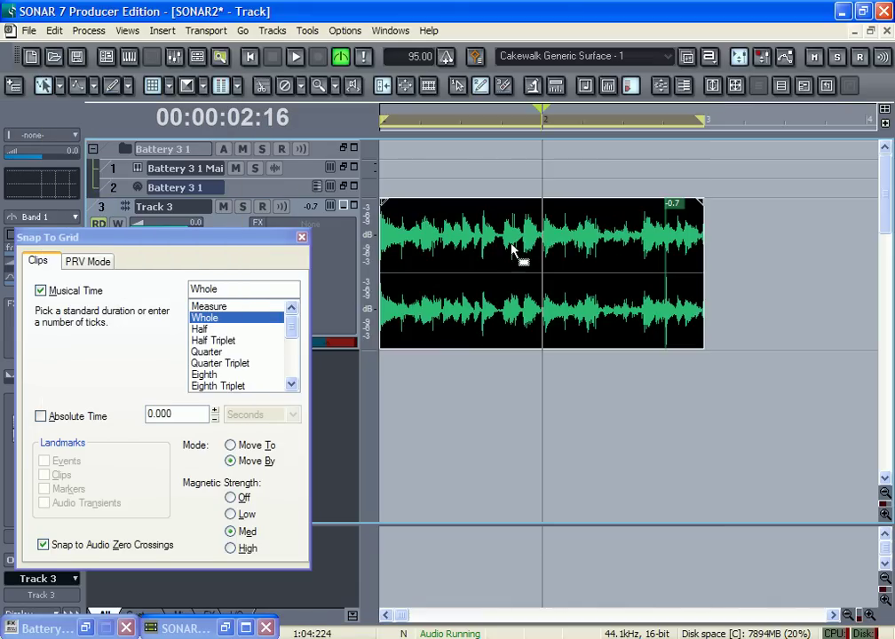
Step: Enable Groove-Clip Looping on the bounced two-measure clip
right_click(460, 256)
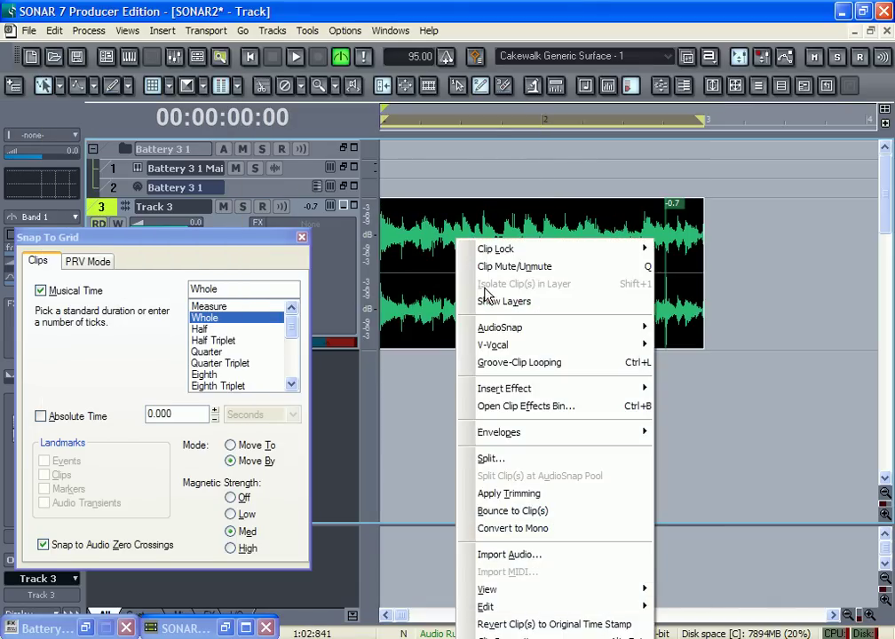
mouse_move(530, 336)
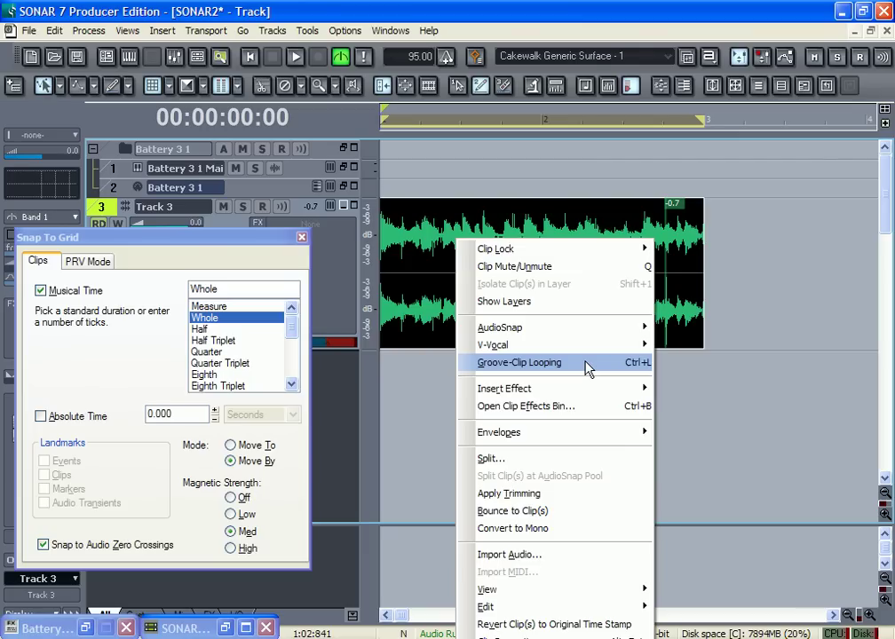
left_click(587, 363)
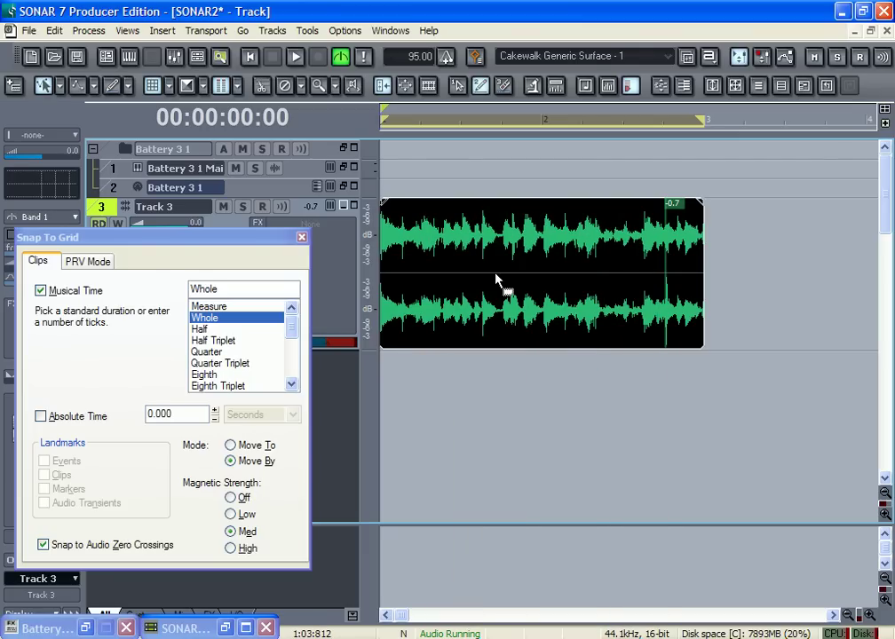
Step: Open the groove clip in the Loop Construction view and close the Snap to Grid settings
double_click(496, 281)
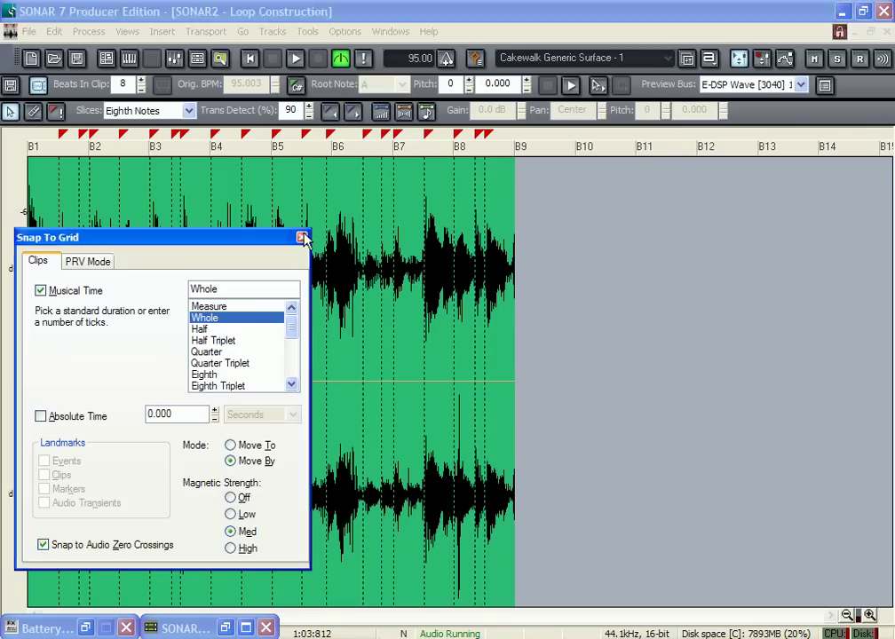
left_click(304, 238)
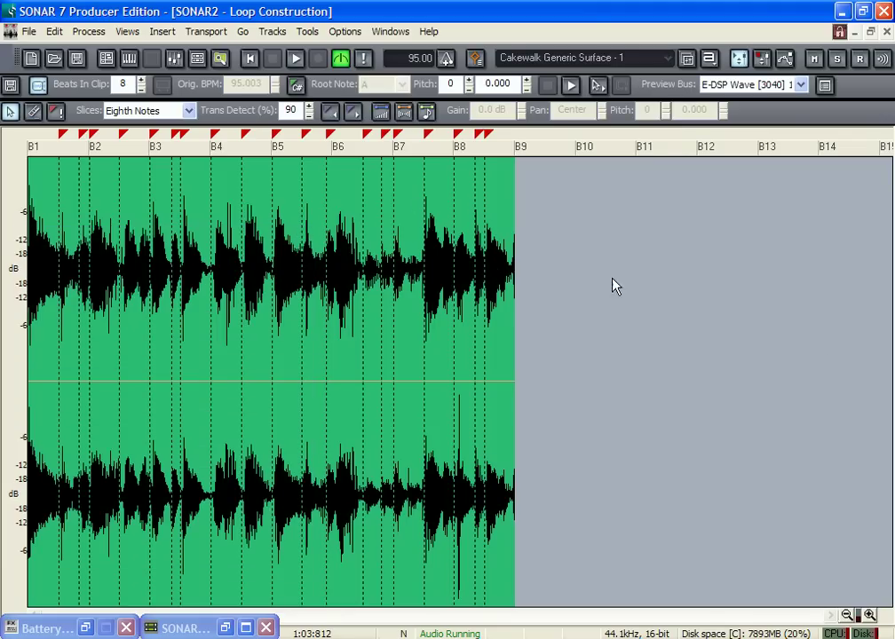
left_click(870, 616)
left_click(869, 615)
left_click(870, 615)
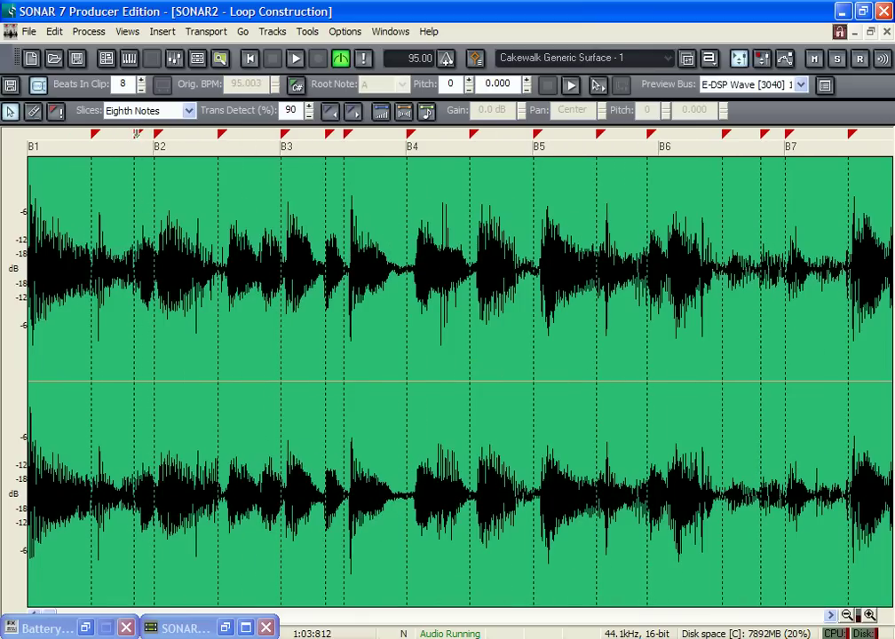
Step: Erase the slice marker just before beat 2, and move the marker between beats 1 and 2 slightly later, closer to its transient
left_click(33, 110)
left_click(139, 137)
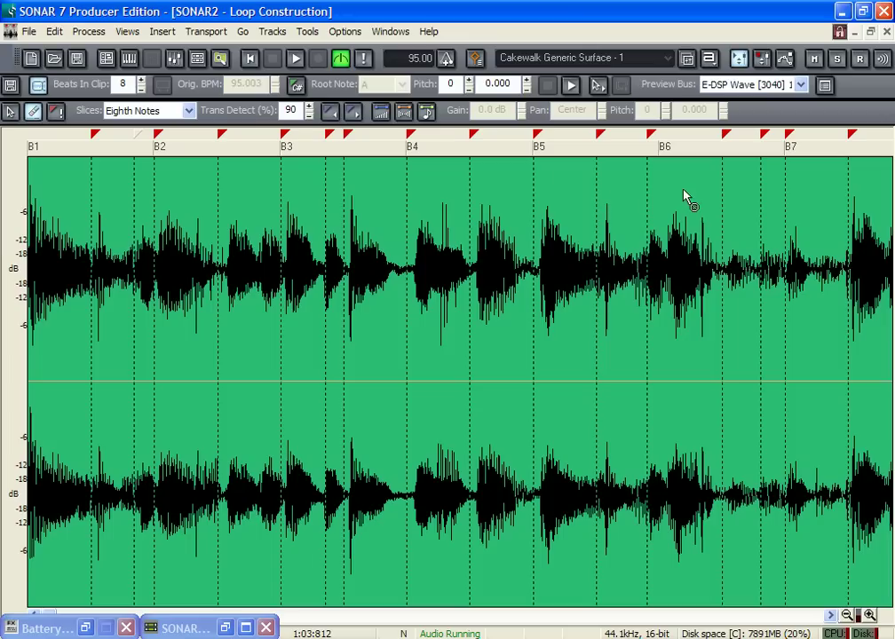
left_click(11, 114)
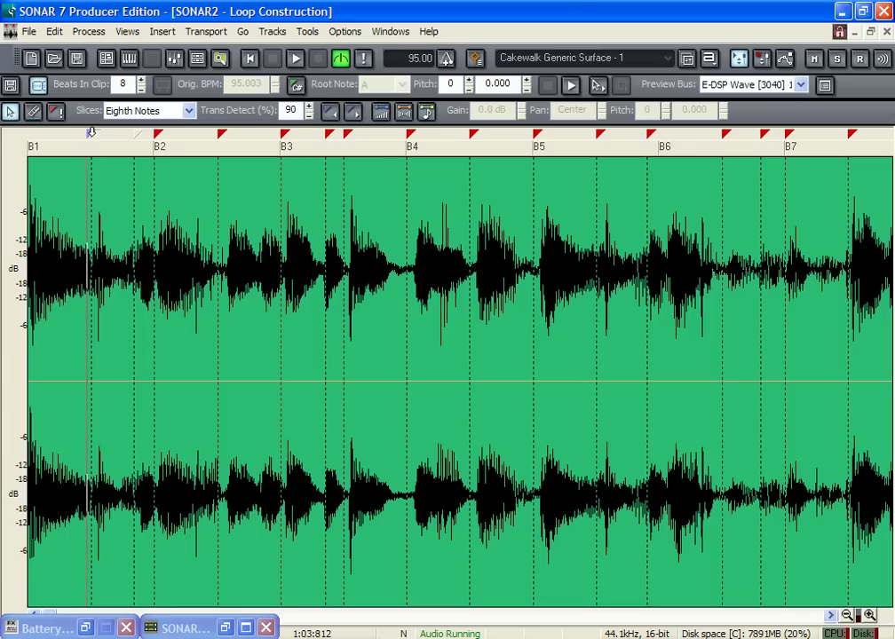
left_click_drag(89, 132, 97, 134)
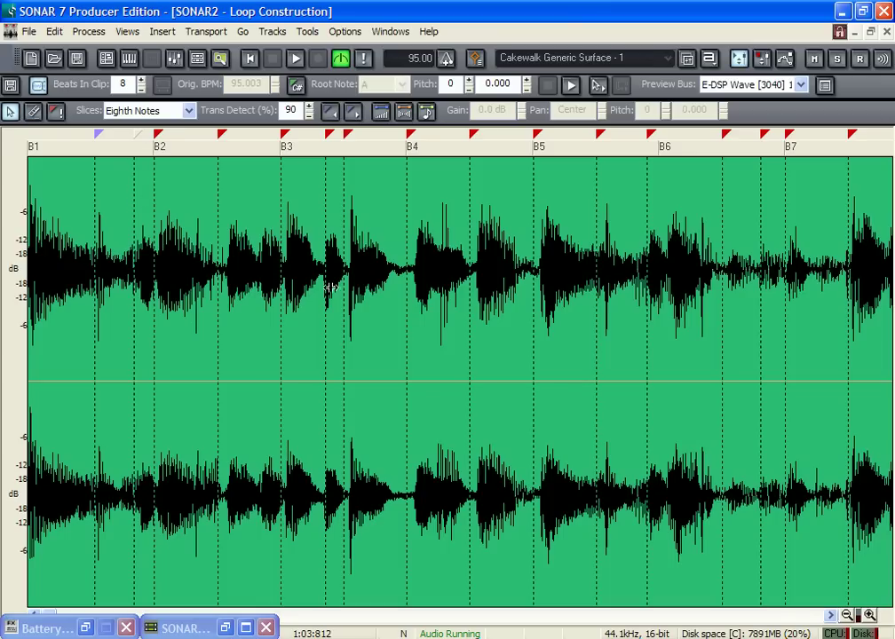
left_click(310, 290)
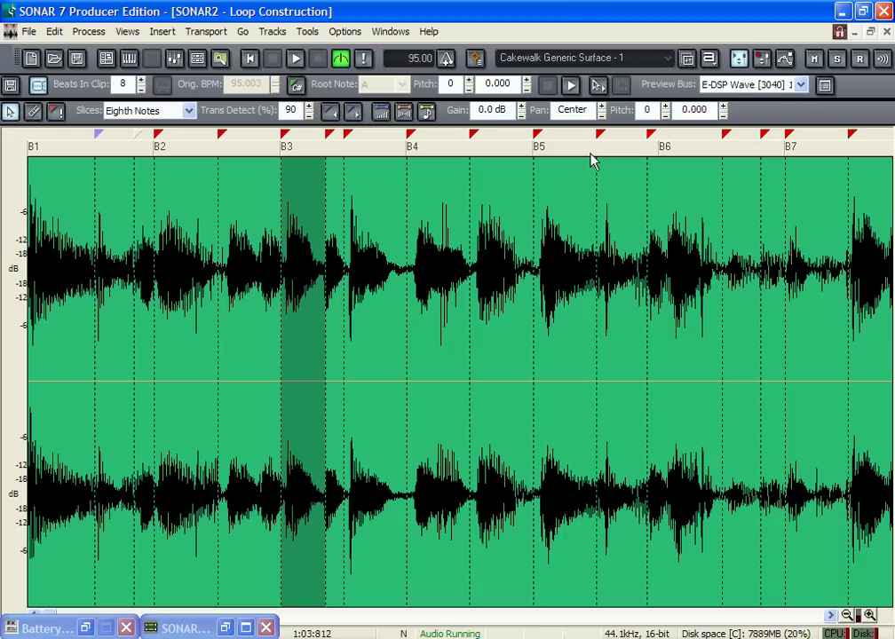
Step: Save the sliced loop as a Wave file named 1 in the Audio folder, and close the Loop Construction view
left_click(11, 85)
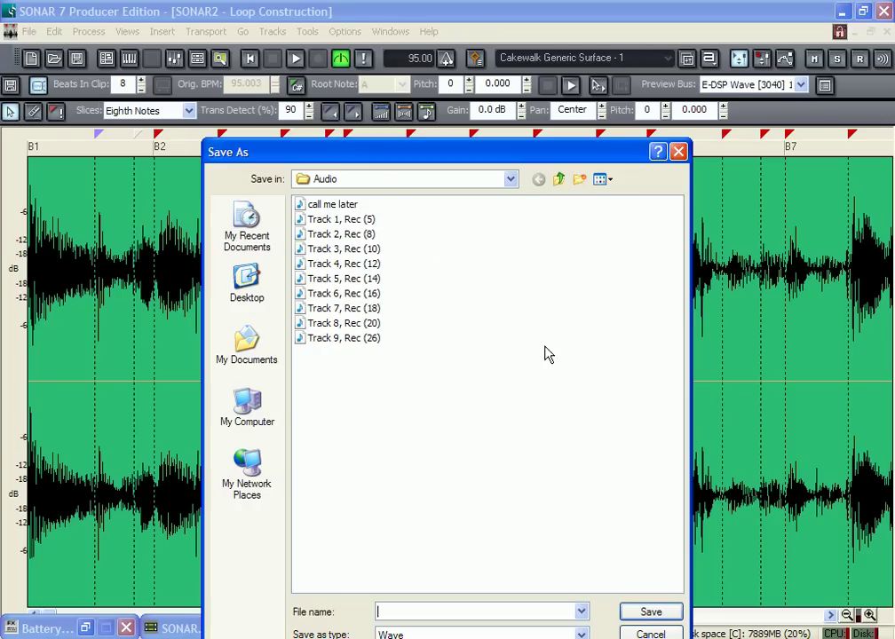
left_click(563, 183)
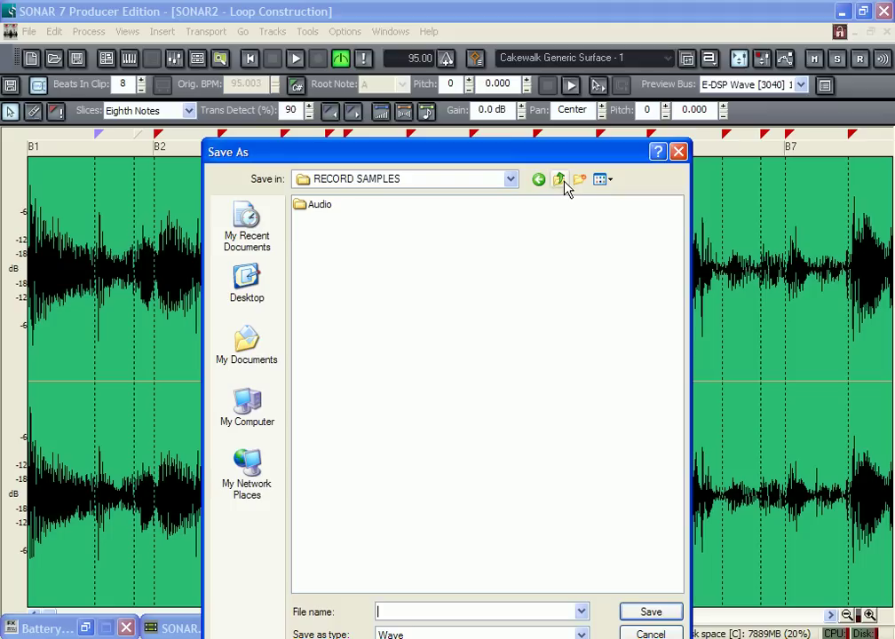
left_click(539, 180)
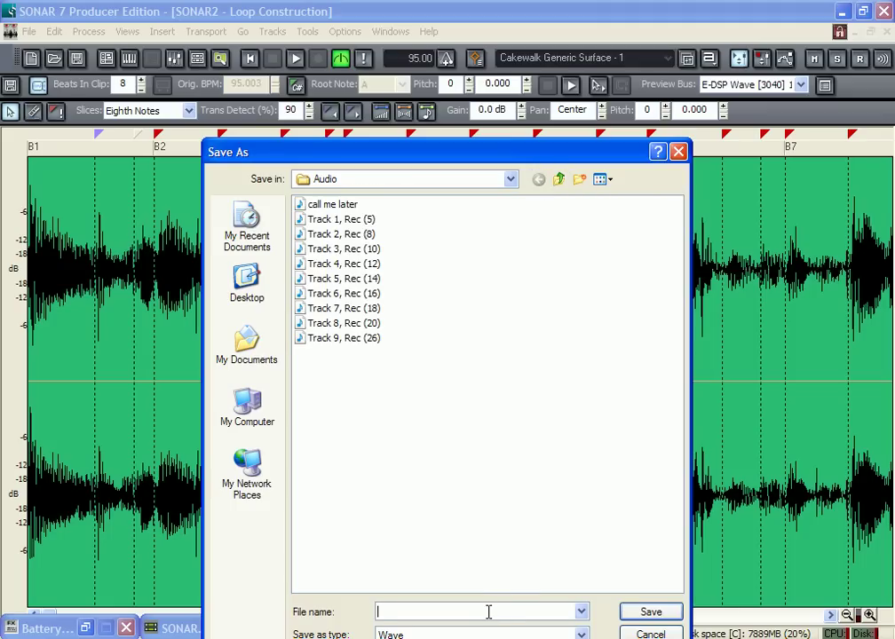
key("Return")
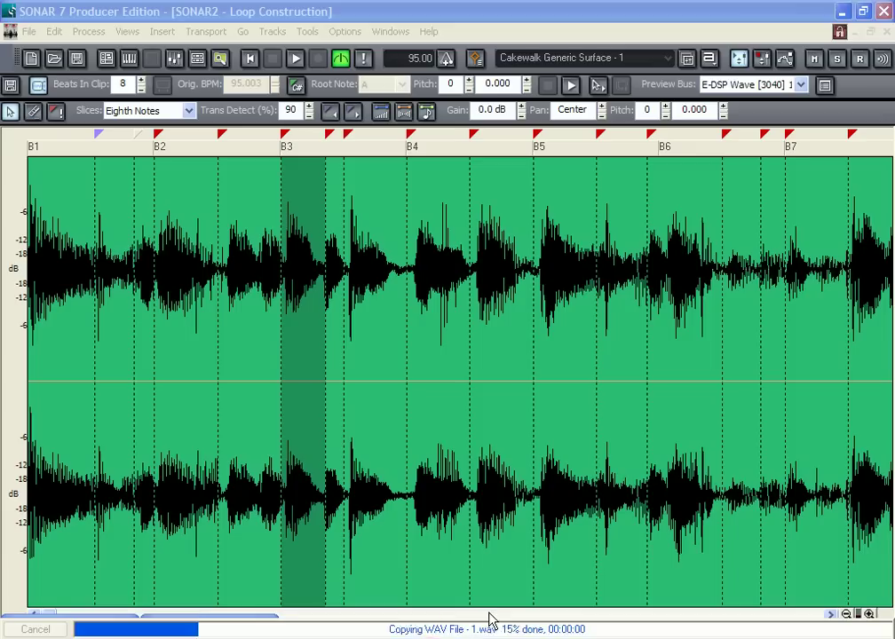
left_click(886, 33)
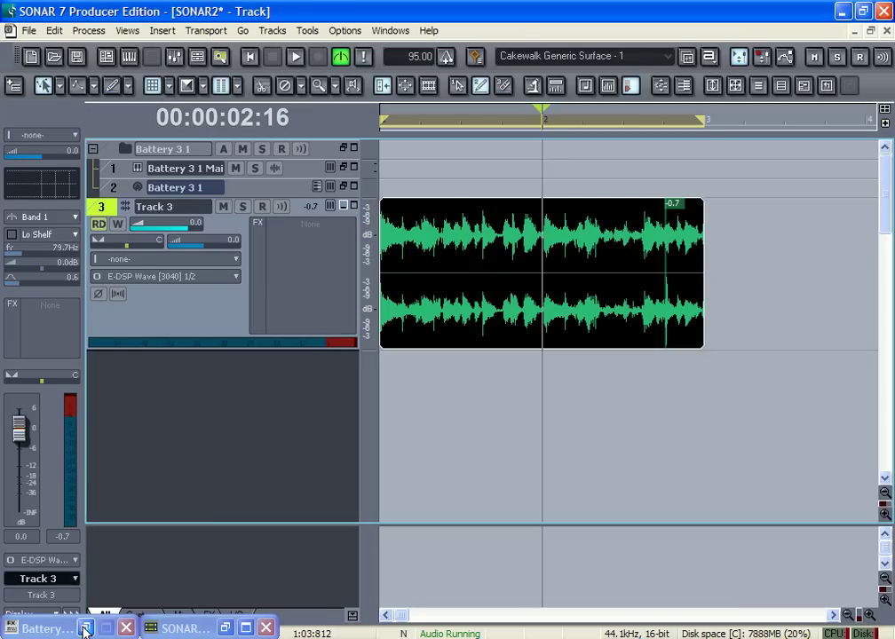
Step: Switch to Battery 3 and load 1.wav from the Audio folder in RECORD SAMPLES into the kit as slices
left_click(44, 628)
left_click_drag(472, 11, 588, 11)
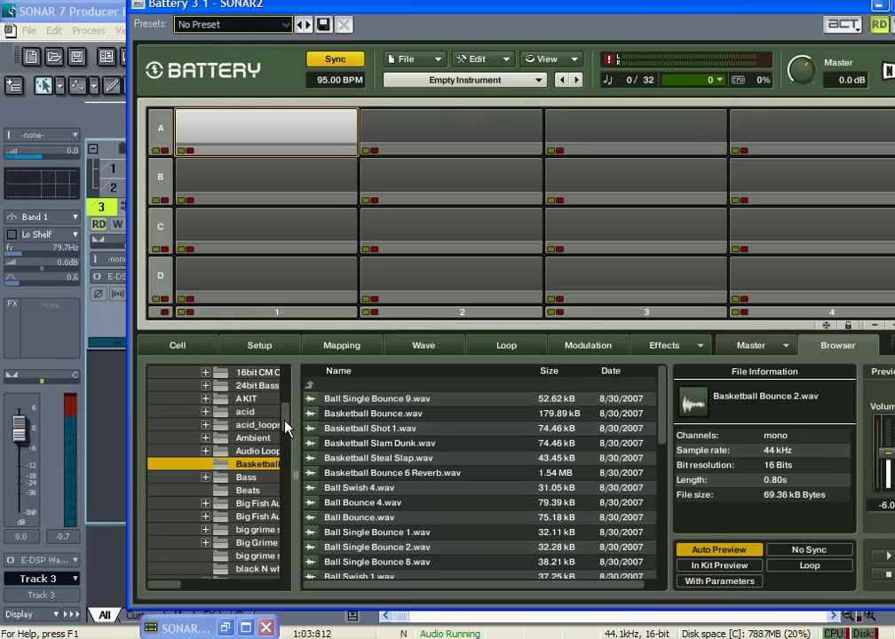
left_click_drag(286, 426, 287, 413)
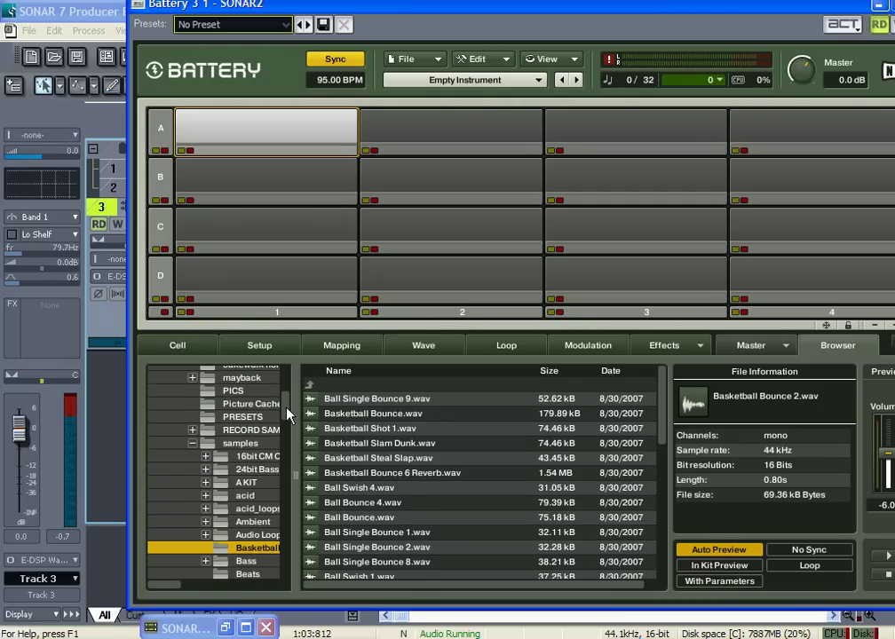
left_click(213, 430)
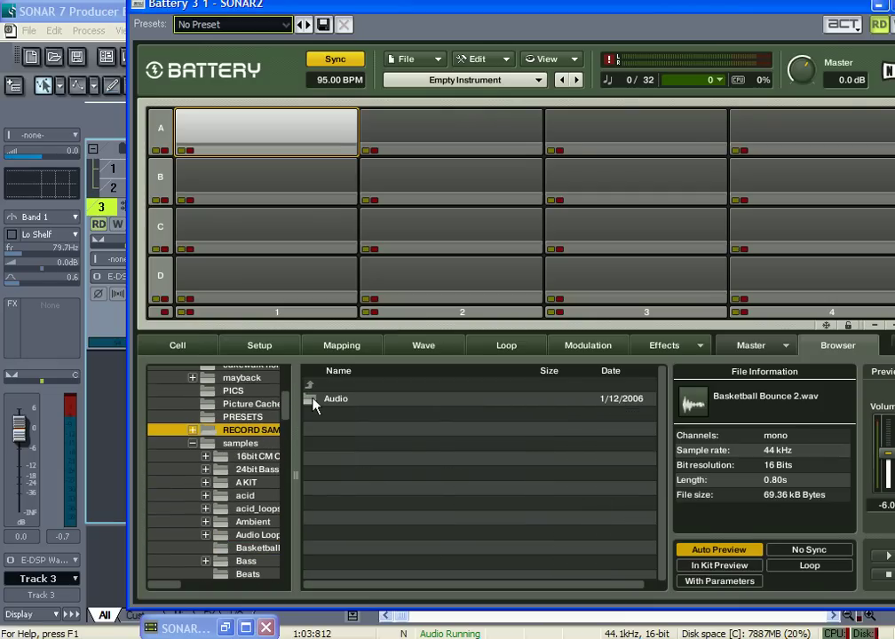
double_click(309, 401)
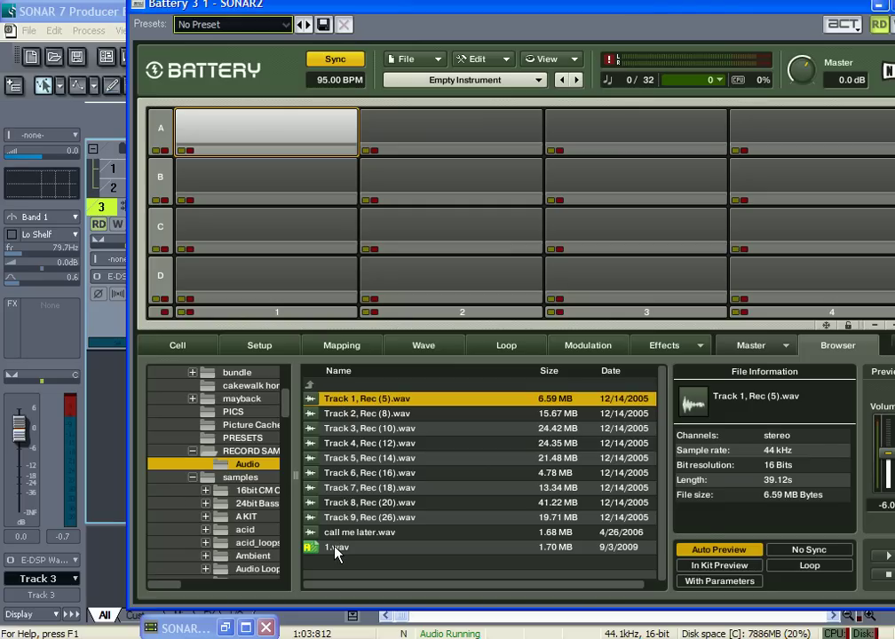
left_click(336, 548)
double_click(337, 548)
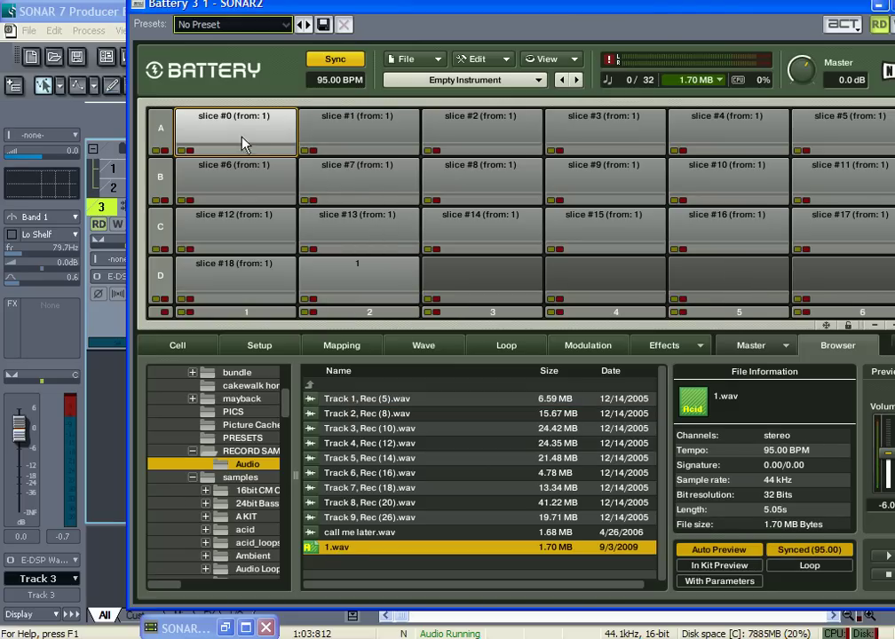
Step: Audition several of the loaded slices in the kit, including slices #1, #2, #9, #14 and #15
left_click(355, 133)
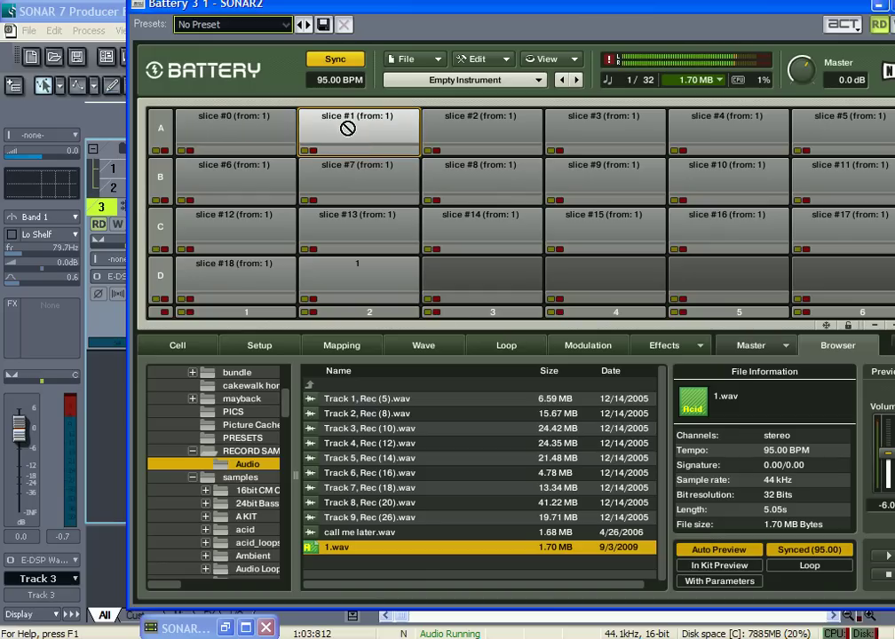
left_click(456, 129)
left_click_drag(455, 129, 630, 186)
left_click(621, 188)
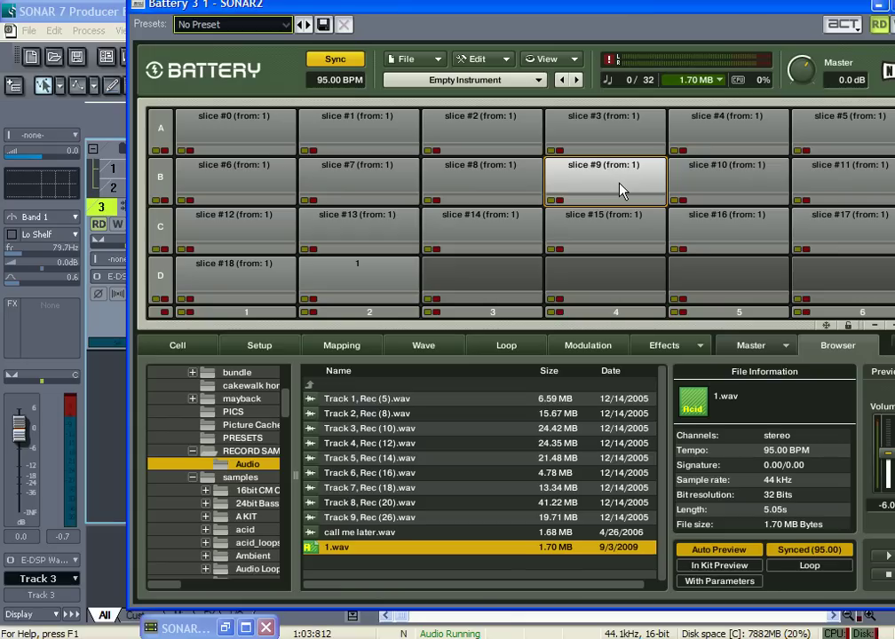
left_click(491, 232)
left_click(577, 232)
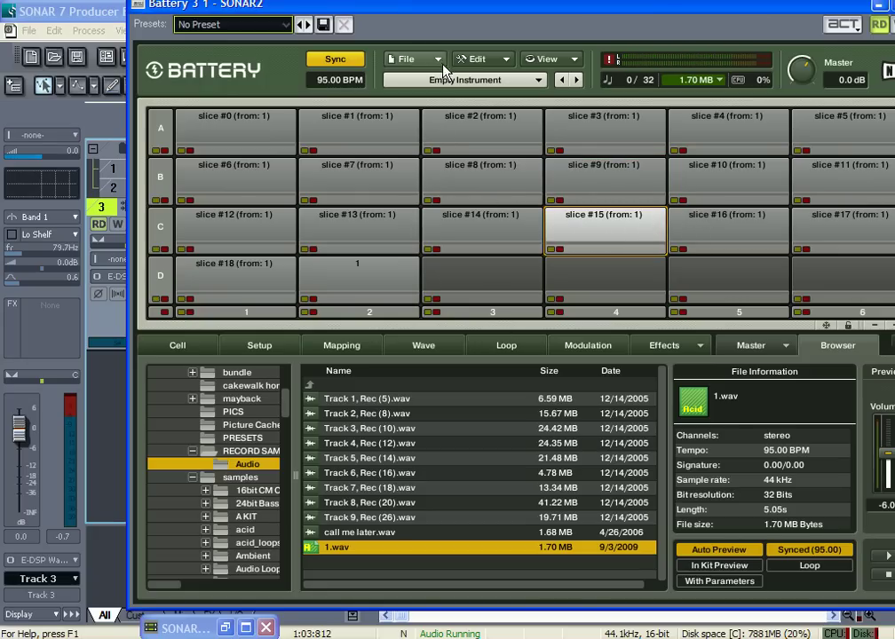
Step: Start a new kit in Battery 3, and return to SONAR to reopen the Track 3 clip in the Loop Construction view
left_click(407, 59)
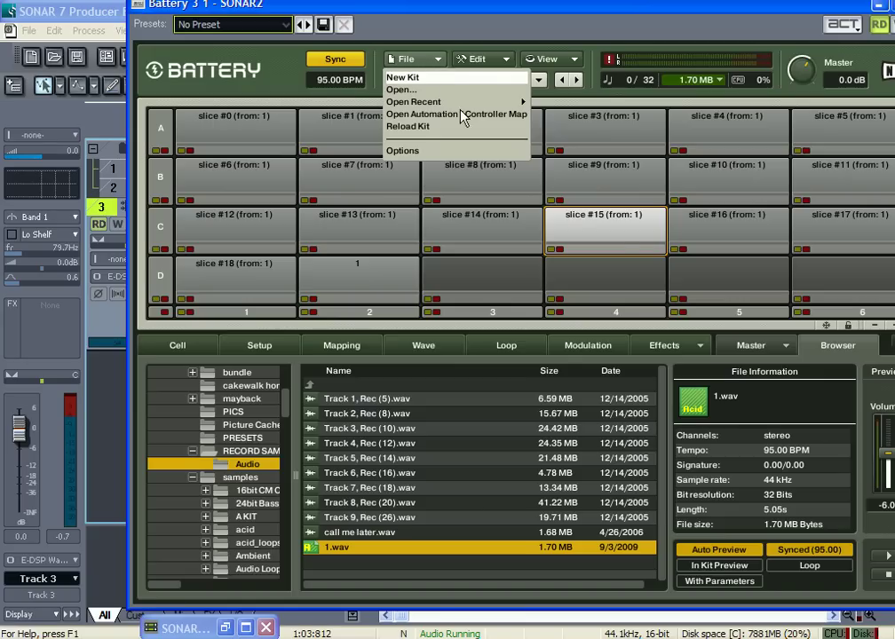
key("Return")
left_click(691, 6)
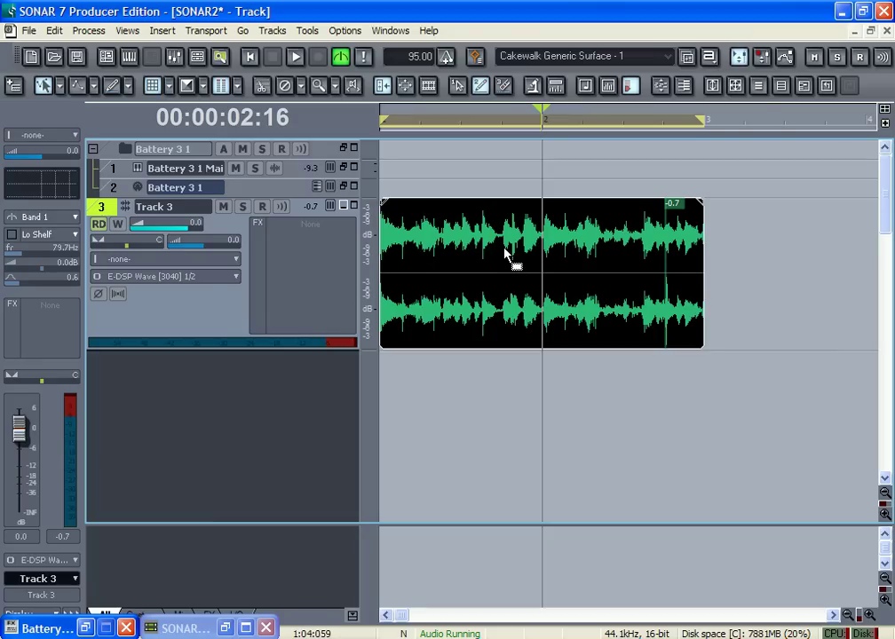
double_click(438, 289)
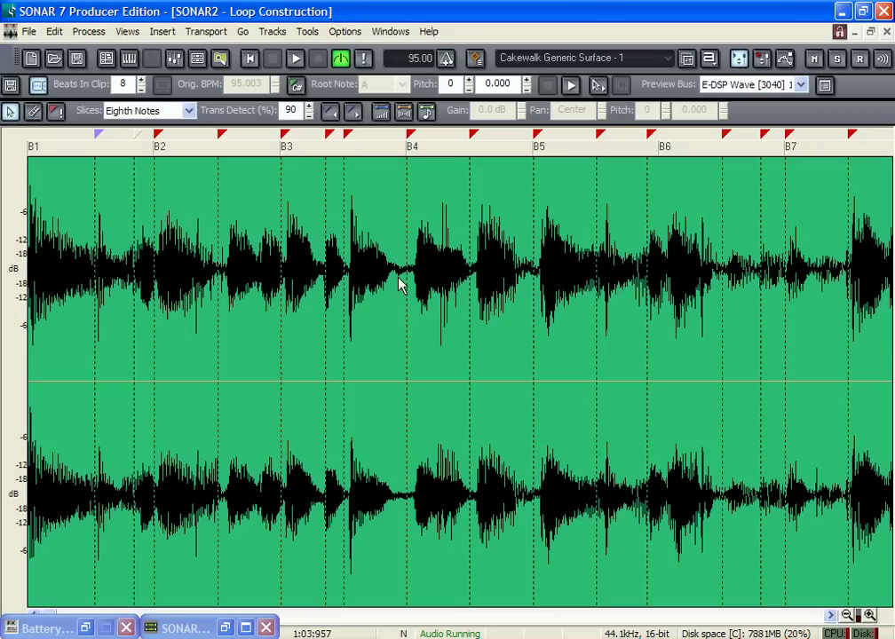